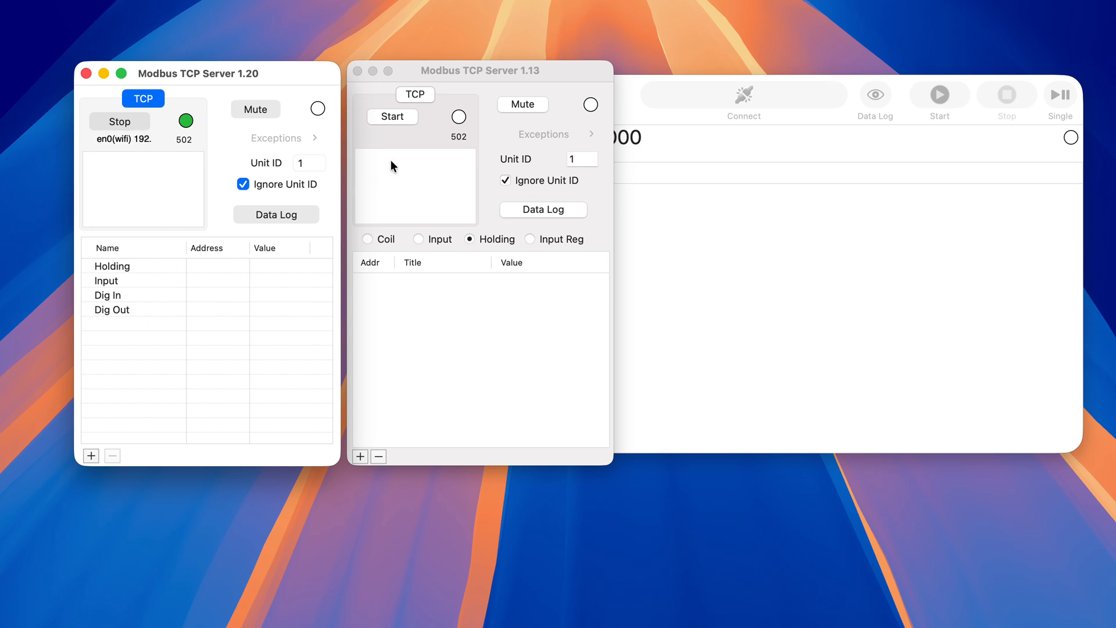
- Add three holding registers in the Modbus TCP Server 1.13 window
{"action": "left_click", "coordinate": [472, 68]}
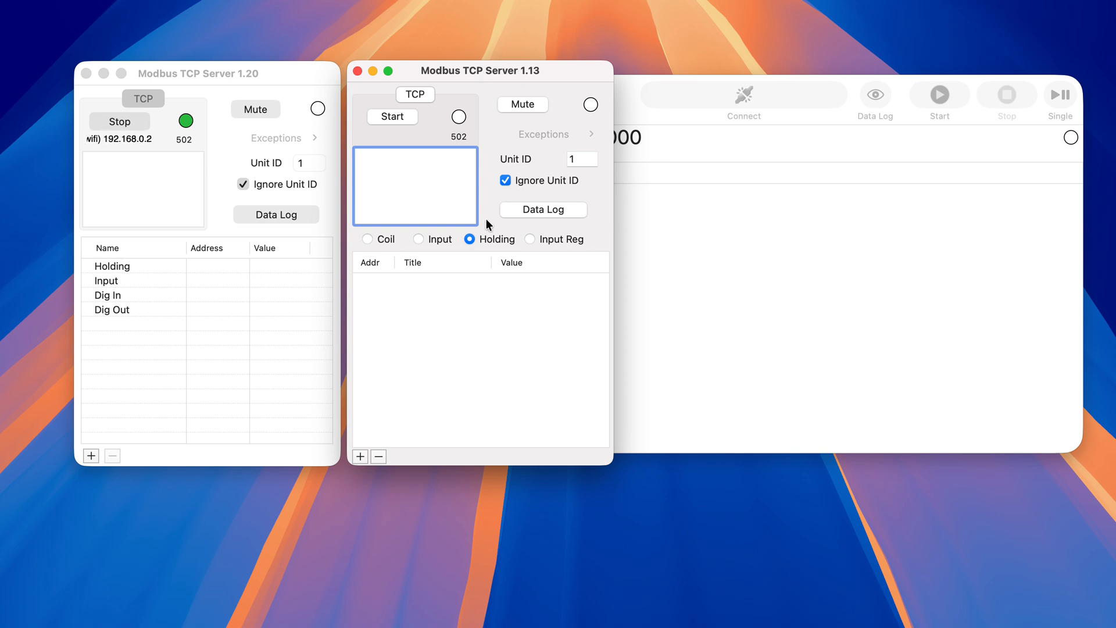
{"action": "left_click", "coordinate": [381, 239]}
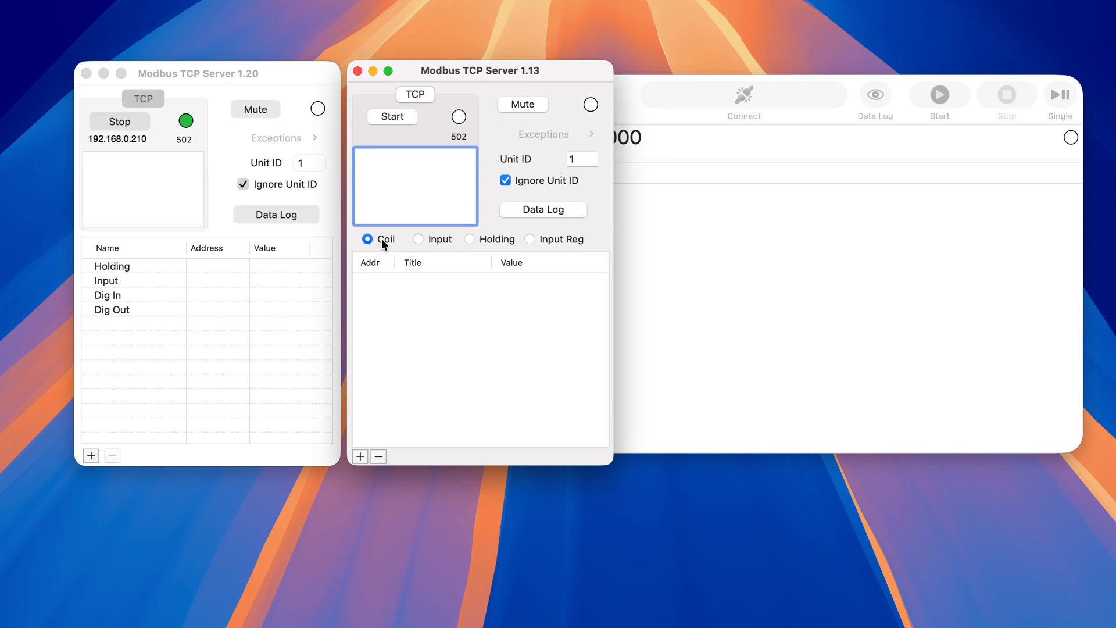
{"action": "left_click", "coordinate": [420, 239]}
{"action": "left_click", "coordinate": [471, 239]}
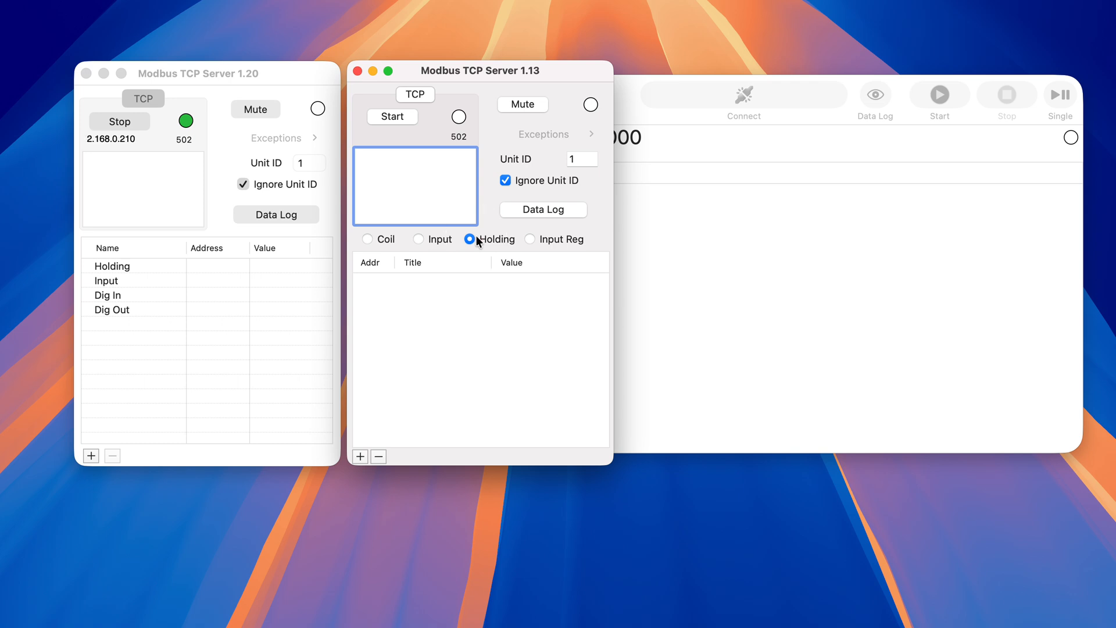
{"action": "left_click", "coordinate": [532, 238]}
{"action": "left_click", "coordinate": [470, 240]}
{"action": "left_click", "coordinate": [360, 456]}
{"action": "left_click", "coordinate": [361, 456]}
{"action": "left_click", "coordinate": [360, 456]}
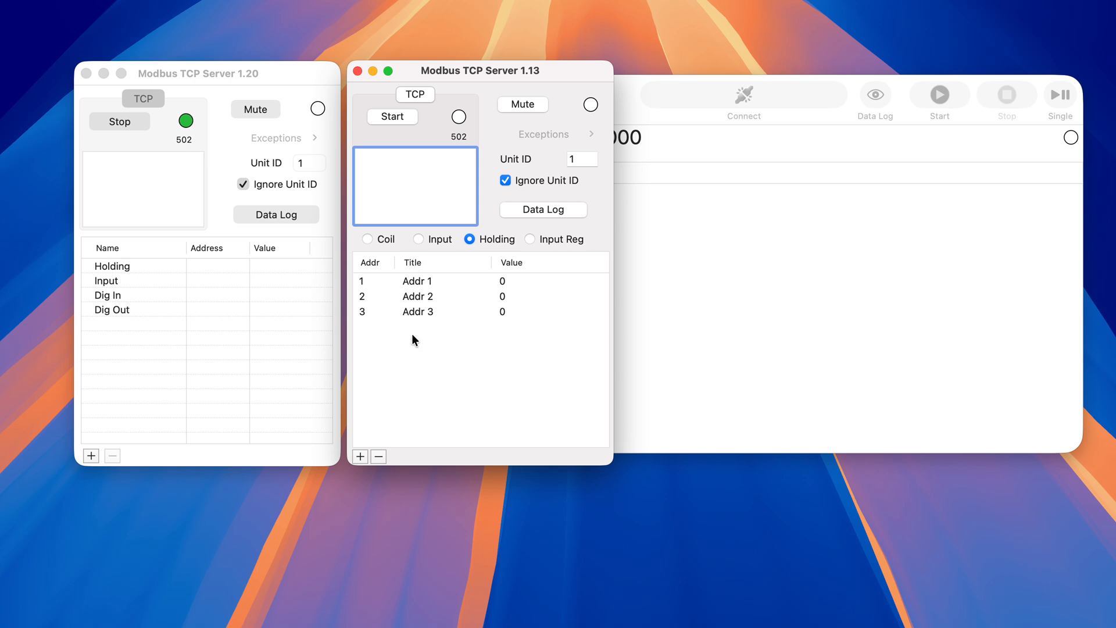
- Add five Input entries at addresses 1 to 5 in the Modbus TCP Server 1.13 window
{"action": "left_click", "coordinate": [418, 239]}
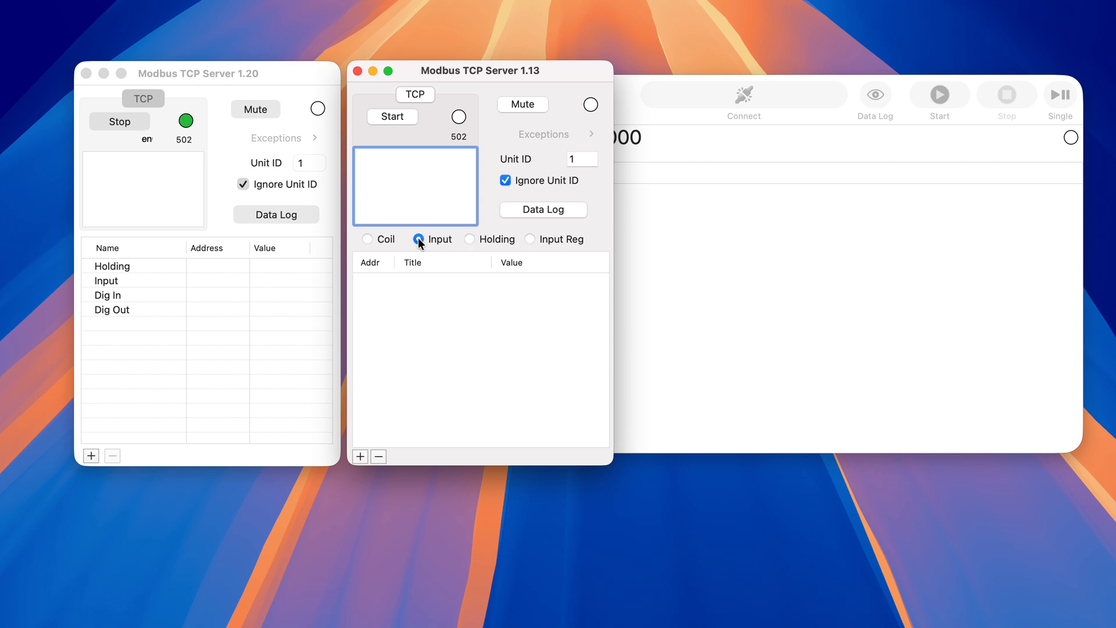
{"action": "left_click", "coordinate": [361, 456]}
{"action": "left_click", "coordinate": [361, 456]}
{"action": "left_click", "coordinate": [360, 456]}
{"action": "left_click", "coordinate": [360, 456]}
{"action": "left_click", "coordinate": [361, 457]}
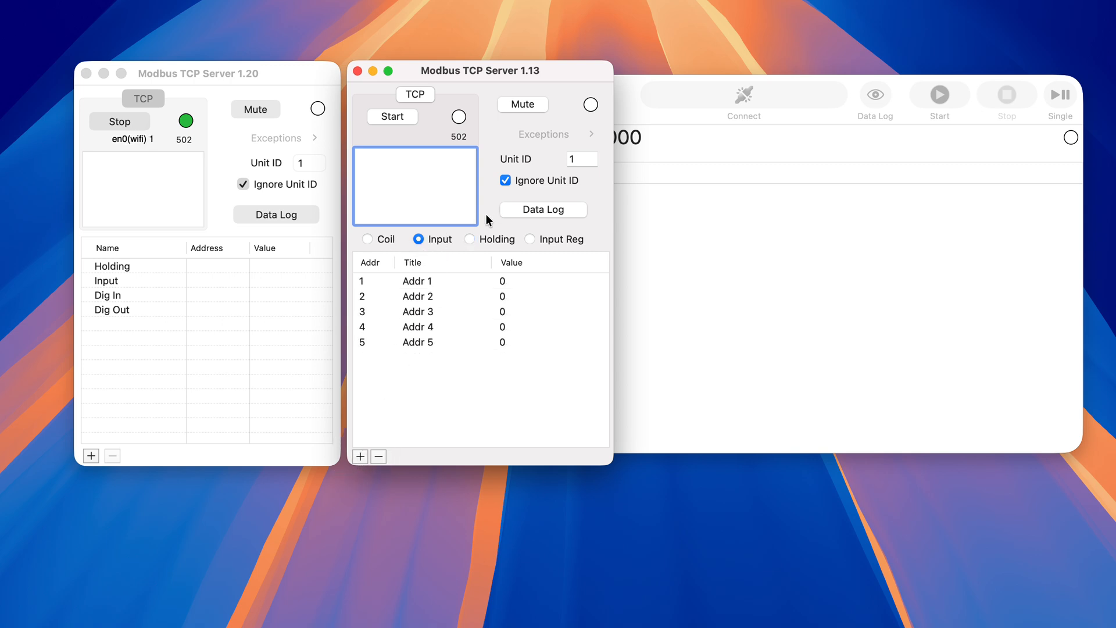
{"action": "left_click", "coordinate": [470, 240]}
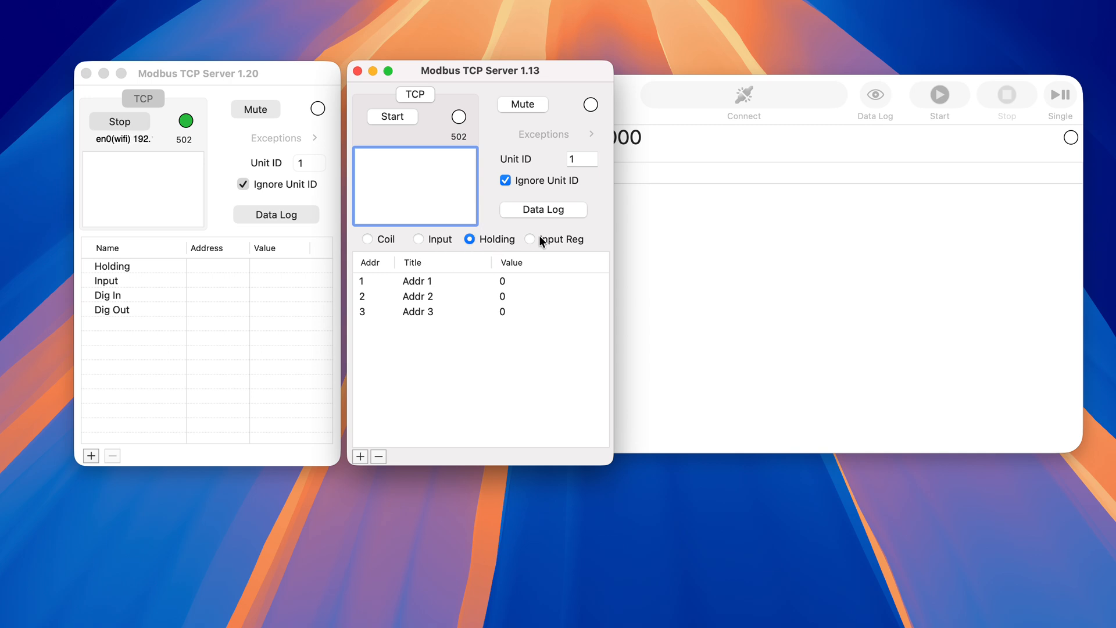
{"action": "left_click", "coordinate": [416, 239]}
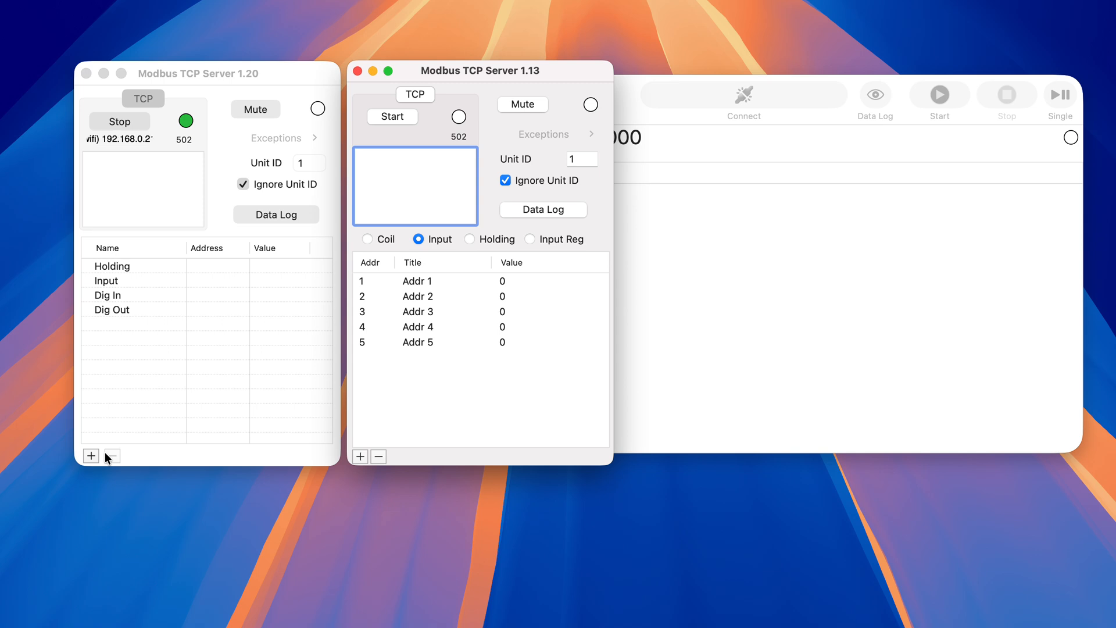
- Clear the Modbus TCP Server 1.13 window out of view and bring the Modbus TCP Client window to the front
{"action": "left_click", "coordinate": [289, 74]}
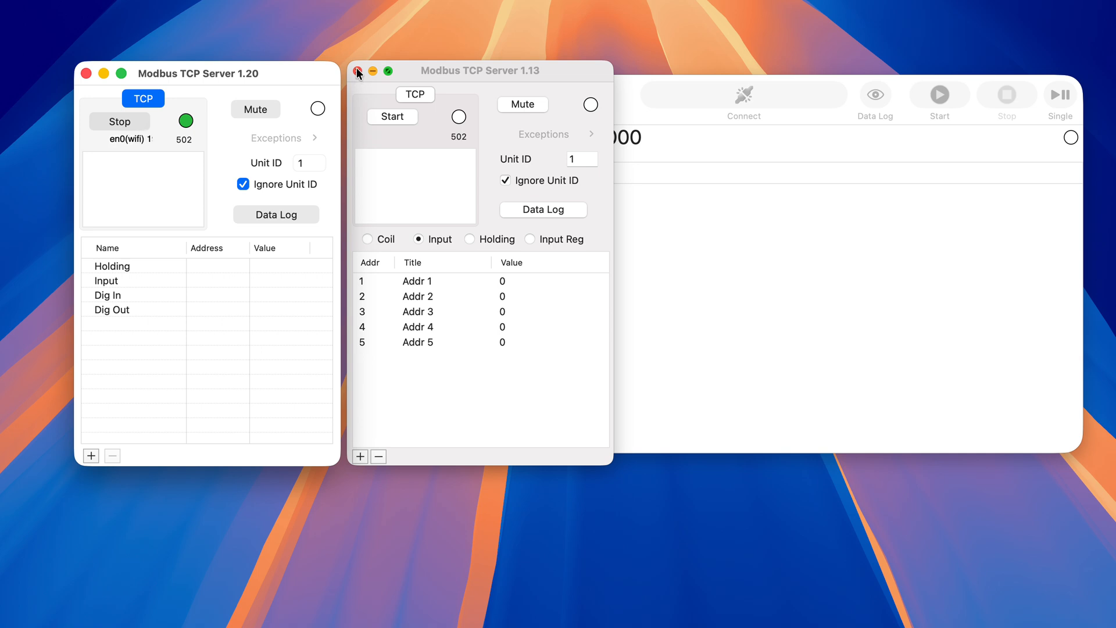
{"action": "left_click_drag", "start_coordinate": [453, 70], "coordinate": [471, 626]}
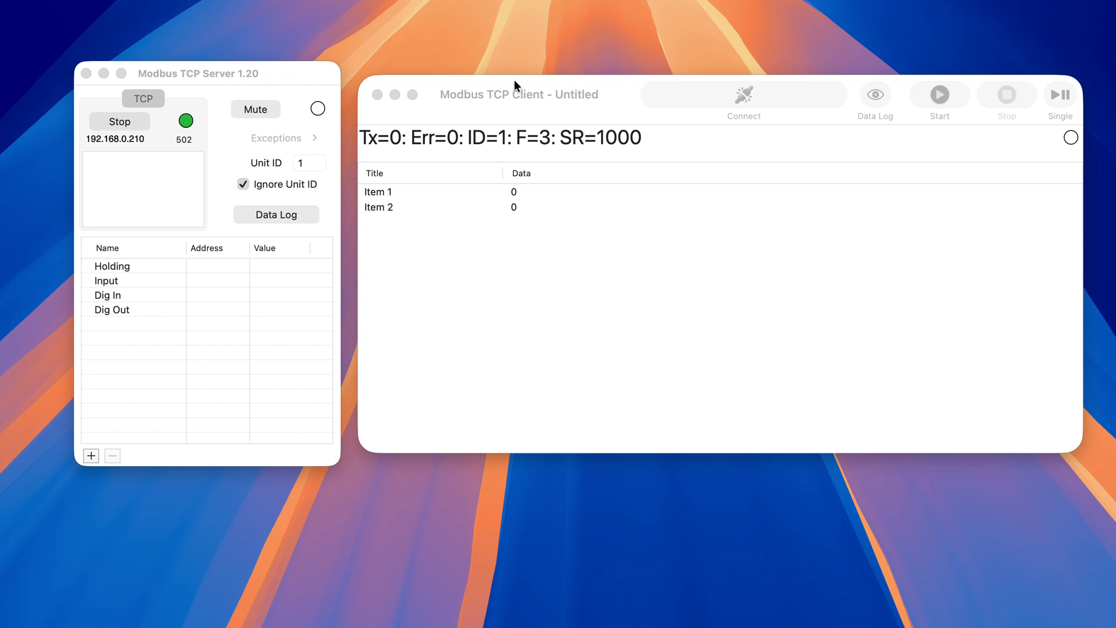
{"action": "left_click", "coordinate": [575, 105]}
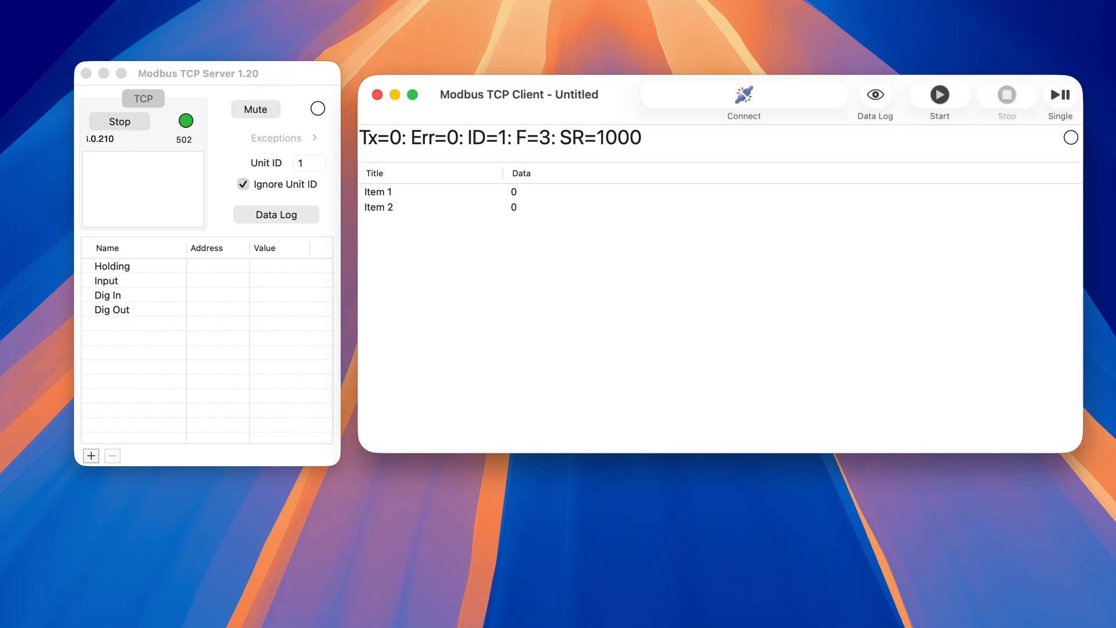
- Review the Modbus TCP Client's Modbus and TCP preferences, including the server address and port number
{"action": "left_click", "coordinate": [23, 1]}
{"action": "left_click", "coordinate": [28, 0]}
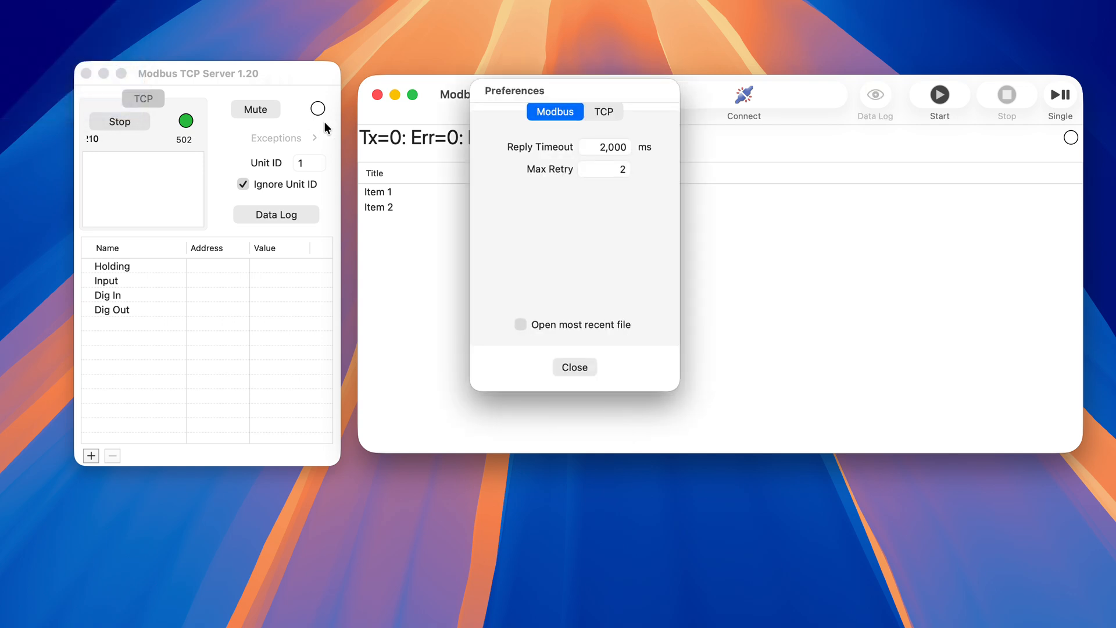
{"action": "left_click", "coordinate": [606, 112]}
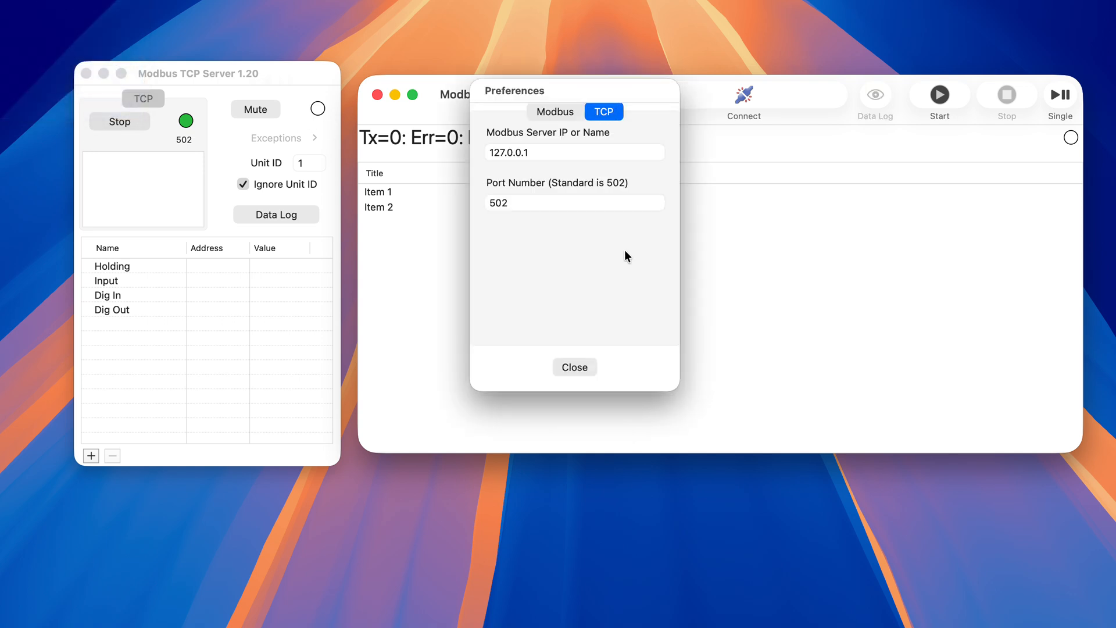
{"action": "left_click", "coordinate": [567, 369]}
- Review the Auto Add Registers options in the settings of Modbus TCP Server 1.20
{"action": "left_click", "coordinate": [284, 80]}
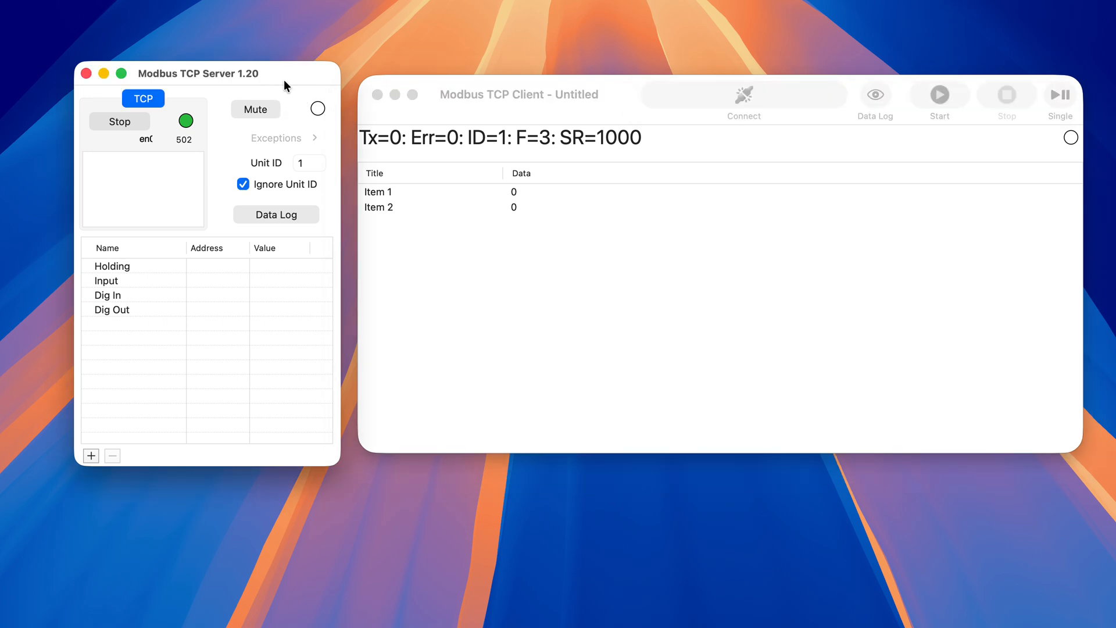
{"action": "left_click", "coordinate": [24, 0]}
{"action": "left_click", "coordinate": [24, 0]}
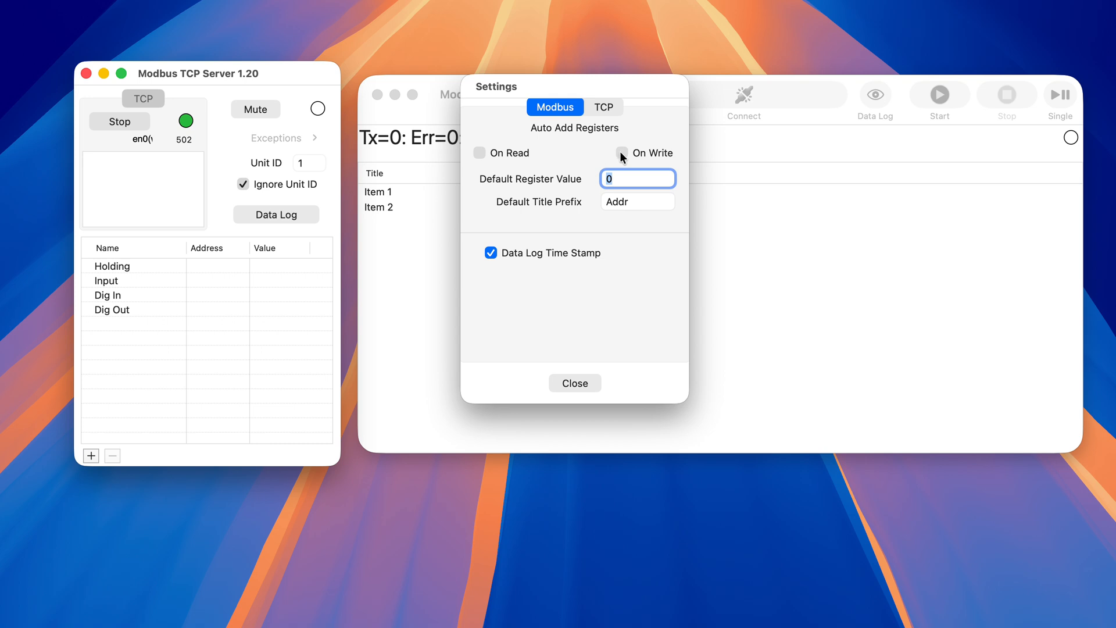
{"action": "left_click", "coordinate": [577, 385]}
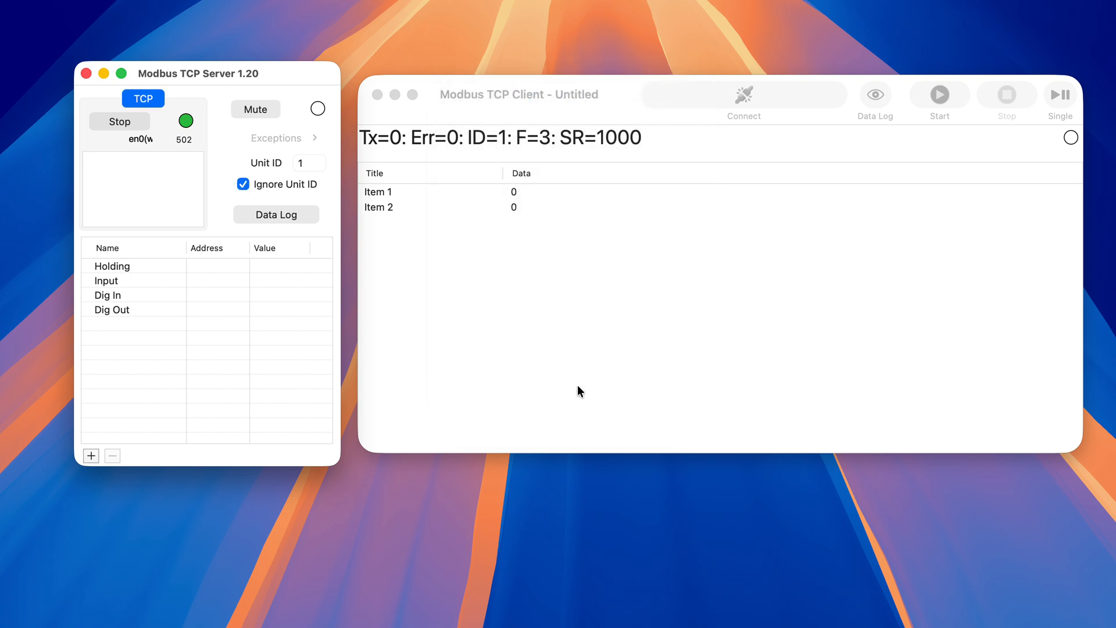
- Connect the Modbus TCP Client to the server and send two single read requests
{"action": "left_click", "coordinate": [599, 102]}
{"action": "left_click", "coordinate": [725, 95]}
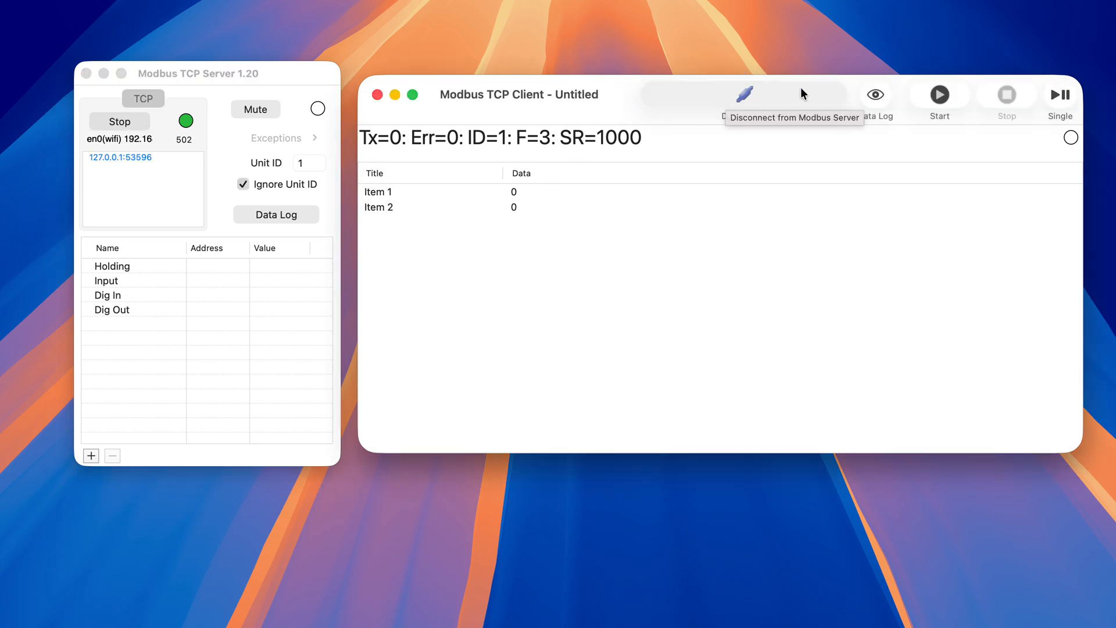
{"action": "left_click", "coordinate": [1065, 97]}
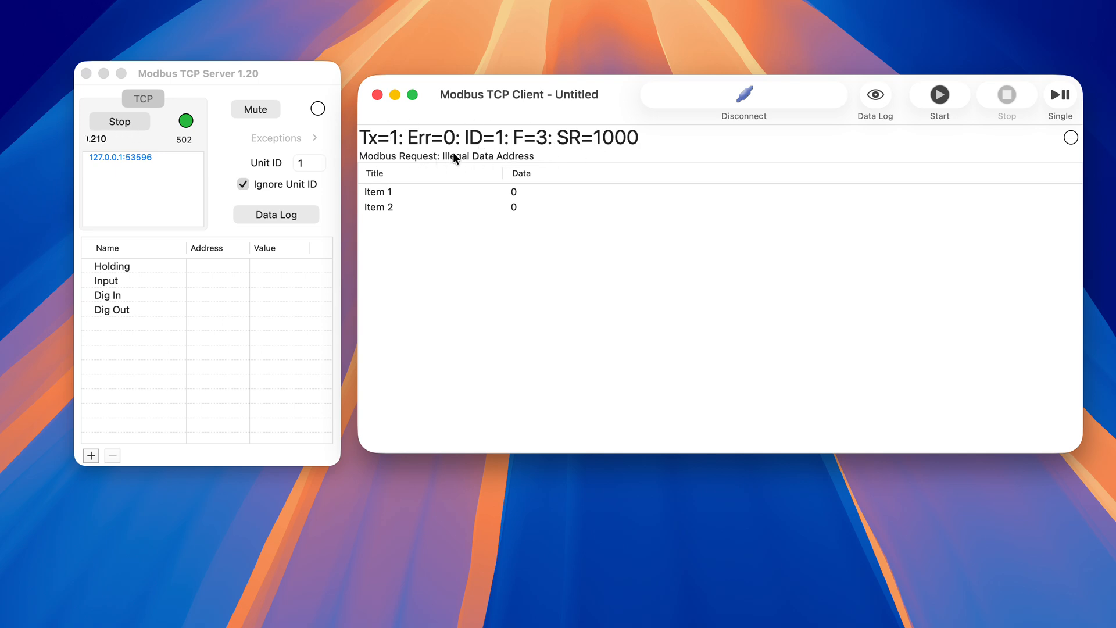
{"action": "left_click", "coordinate": [1061, 100]}
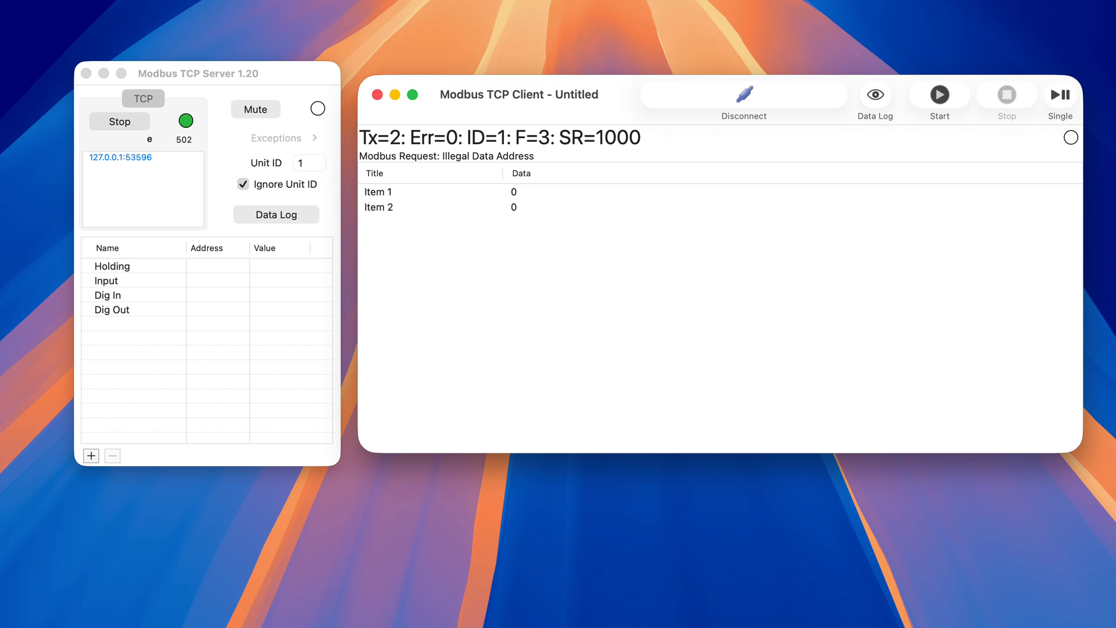
{"action": "left_click", "coordinate": [0, 0]}
{"action": "left_click", "coordinate": [21, 1]}
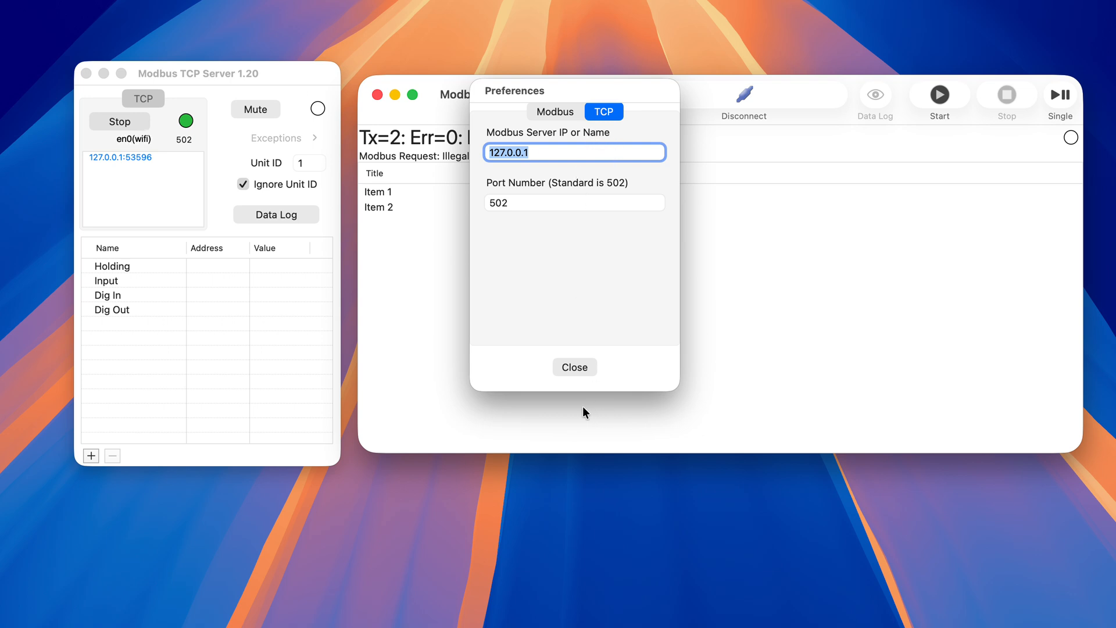
{"action": "left_click", "coordinate": [569, 367]}
- Enable Auto Add Registers On Read in the settings of Modbus TCP Server 1.20
{"action": "left_click", "coordinate": [278, 74]}
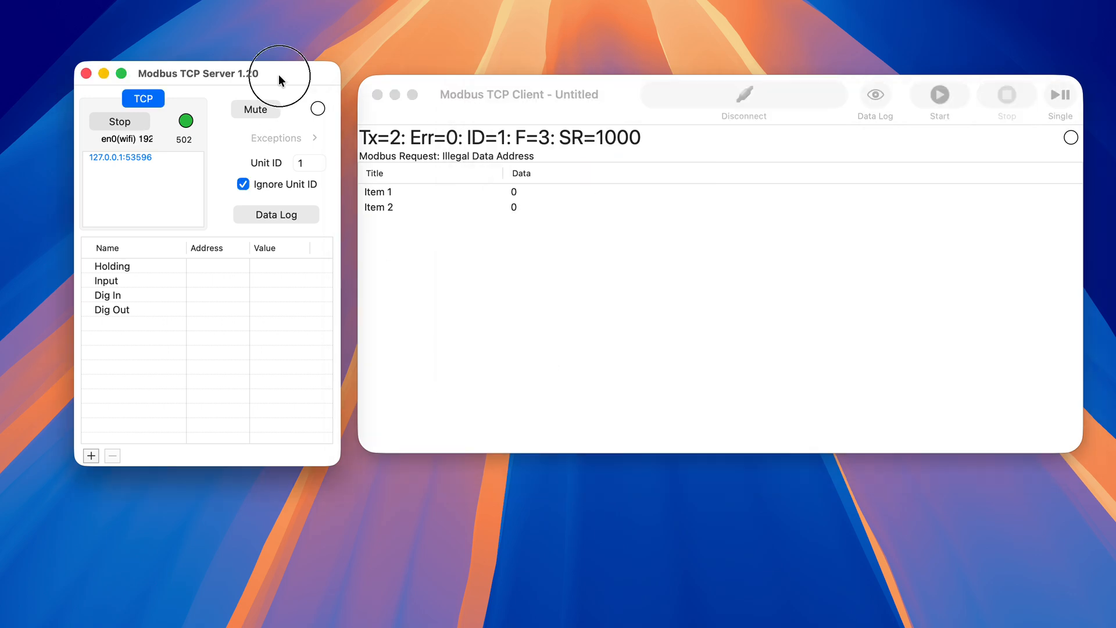
{"action": "left_click", "coordinate": [24, 0]}
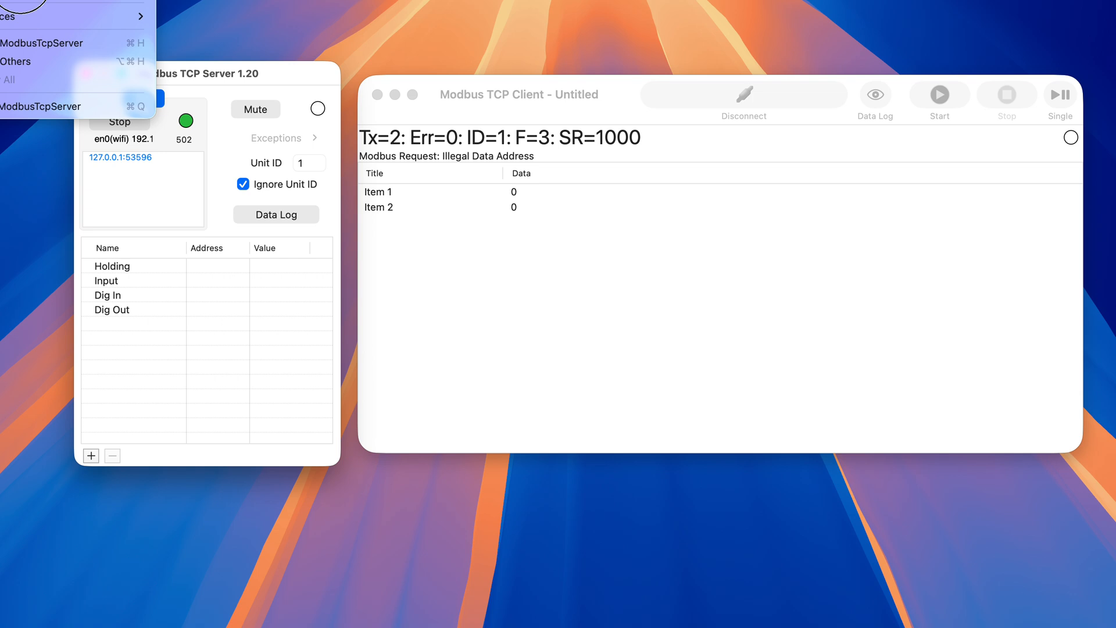
{"action": "left_click", "coordinate": [23, 0]}
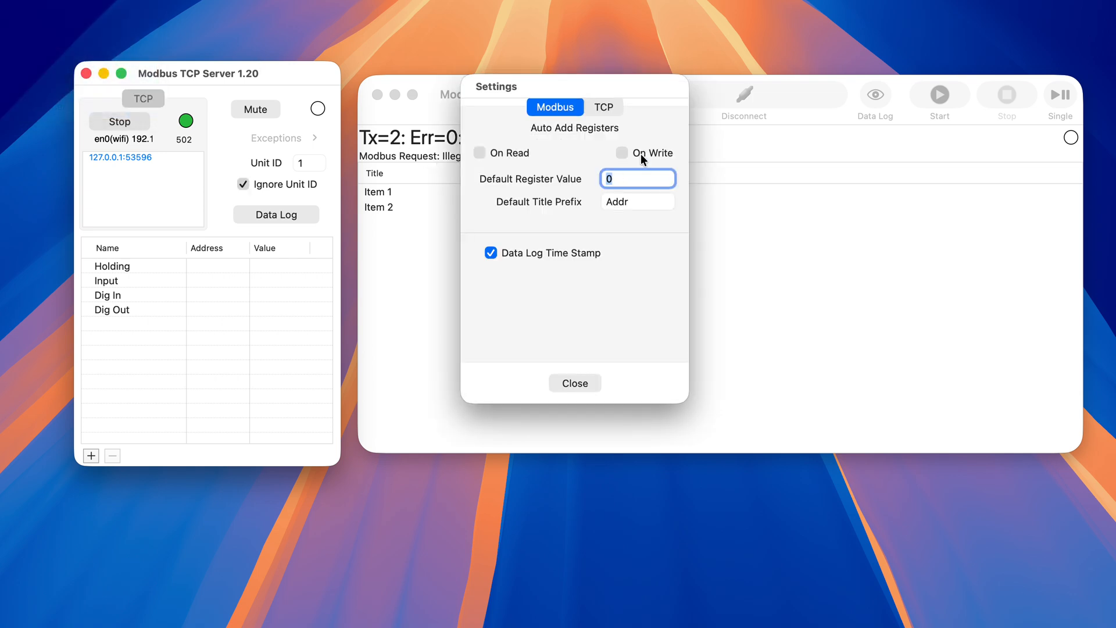
{"action": "left_click", "coordinate": [481, 152]}
{"action": "left_click", "coordinate": [576, 382]}
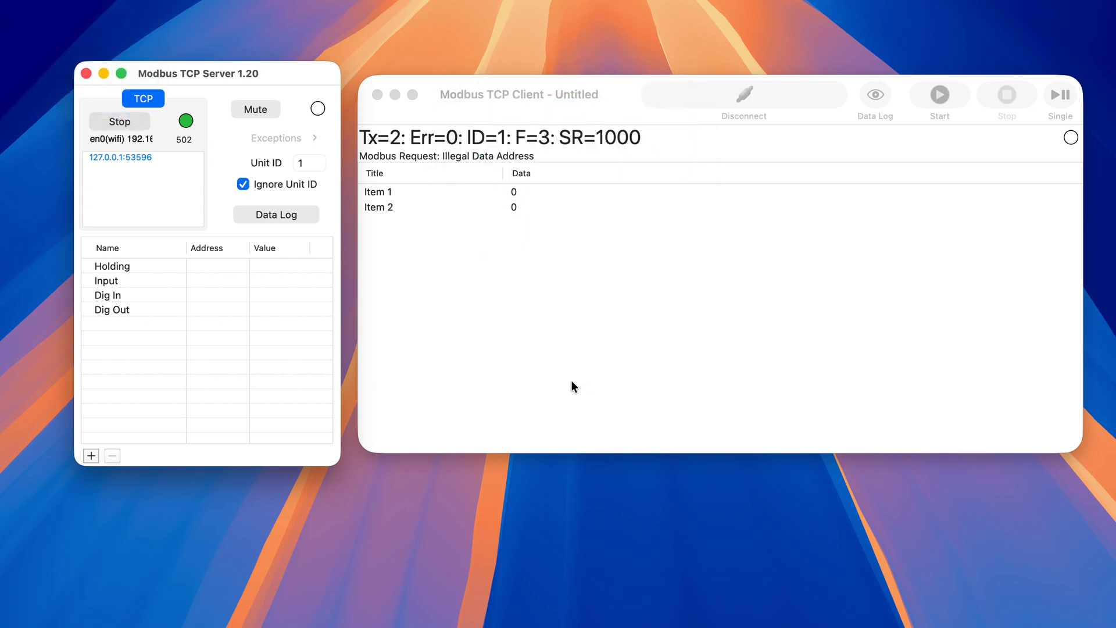
- Send a single read request from the Modbus TCP Client and expand the server's Holding group
{"action": "left_click", "coordinate": [622, 118]}
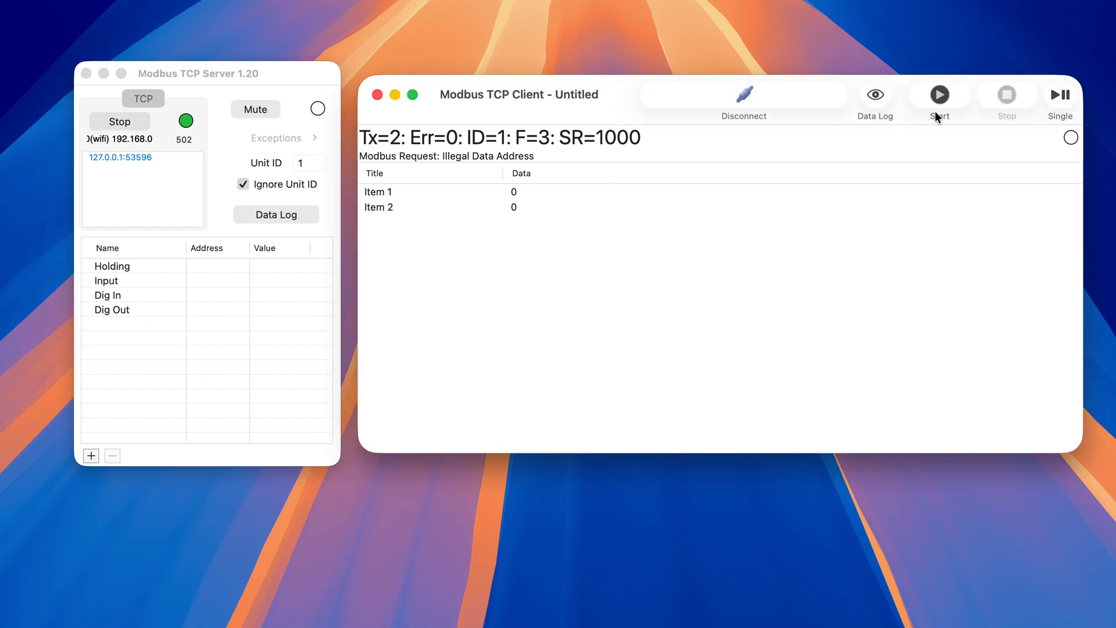
{"action": "left_click", "coordinate": [1064, 97]}
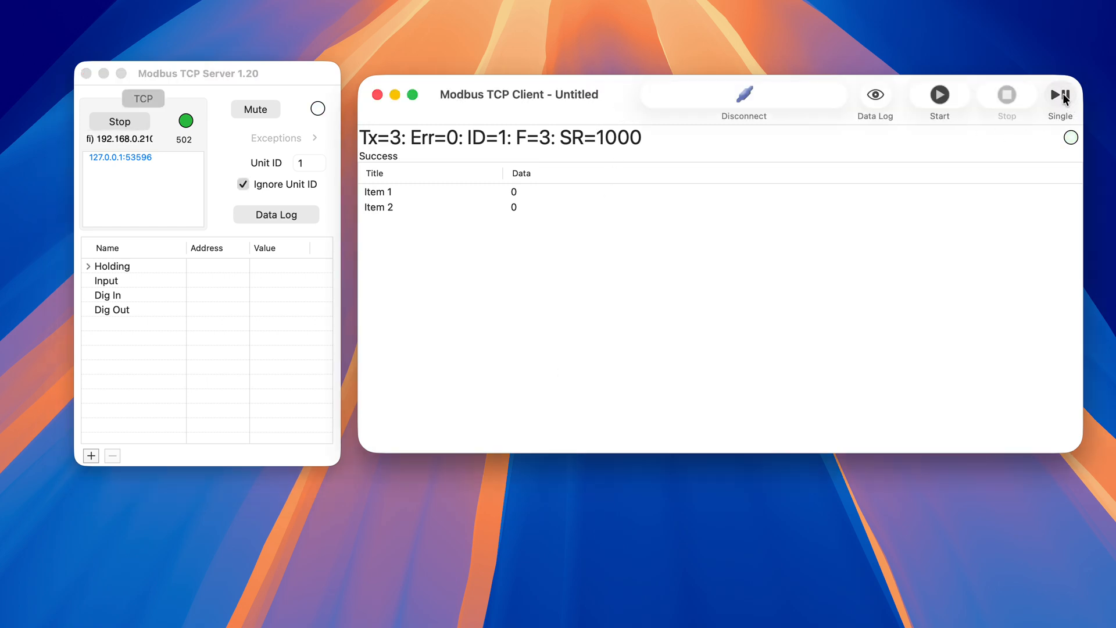
{"action": "left_click", "coordinate": [89, 267]}
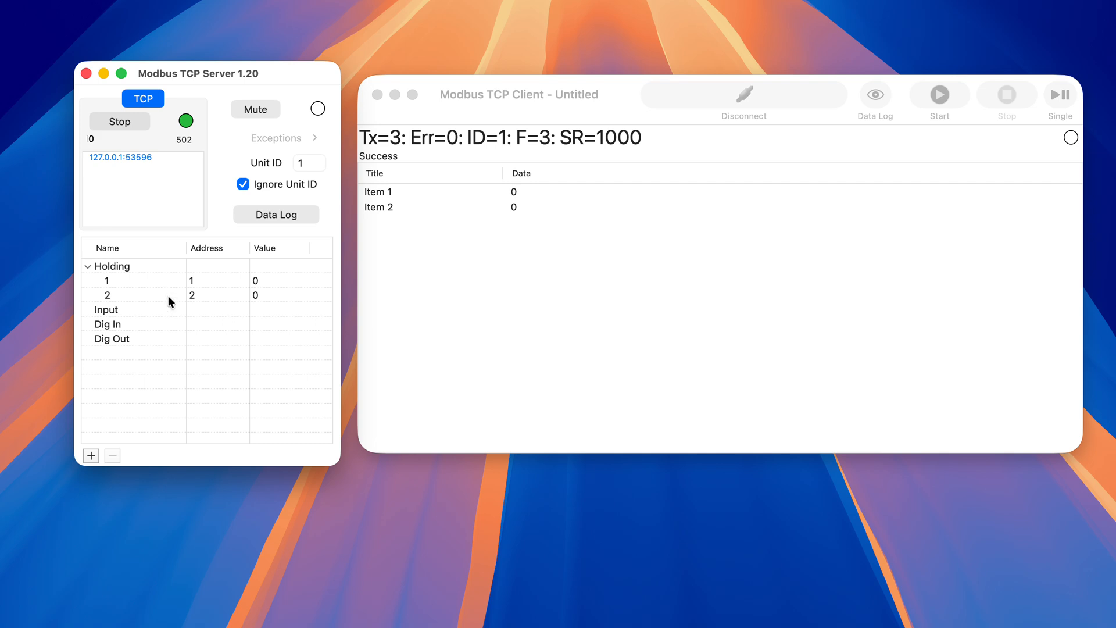
- Disconnect the client from the server and set the quantity in its Read/Write Definition to 4
{"action": "double_click", "coordinate": [569, 136]}
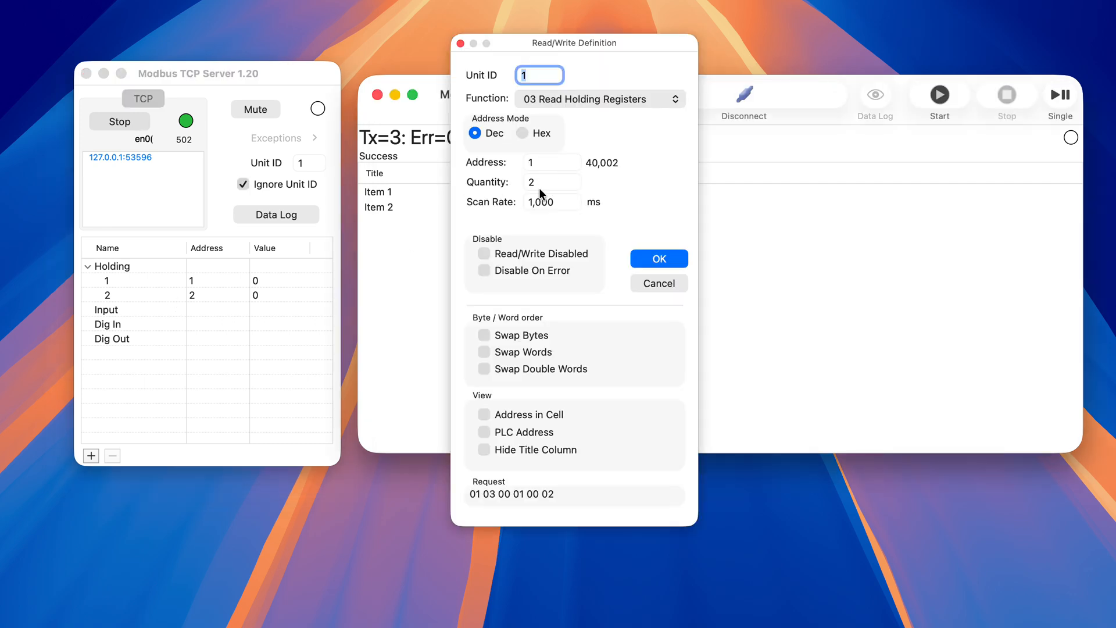
{"action": "left_click", "coordinate": [652, 291]}
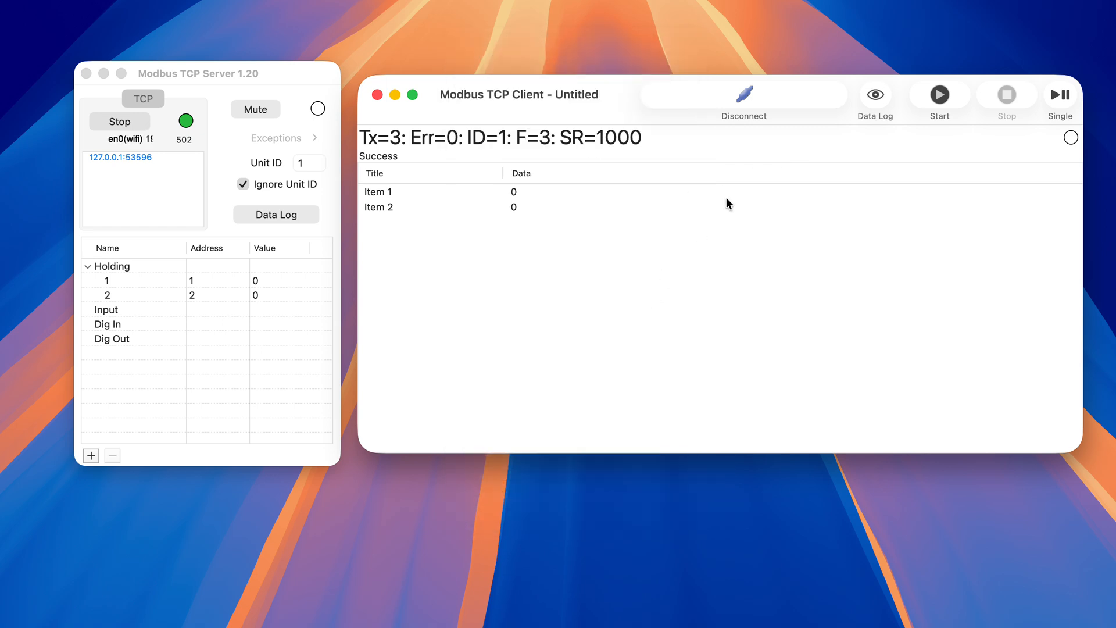
{"action": "left_click", "coordinate": [791, 99]}
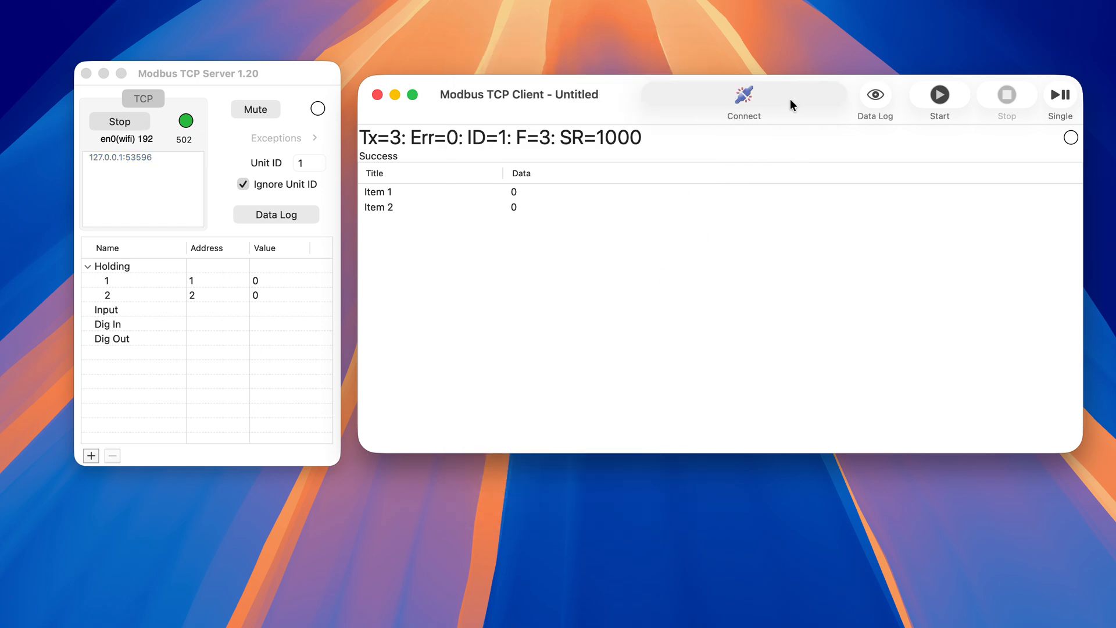
{"action": "double_click", "coordinate": [531, 146]}
{"action": "left_click", "coordinate": [537, 182]}
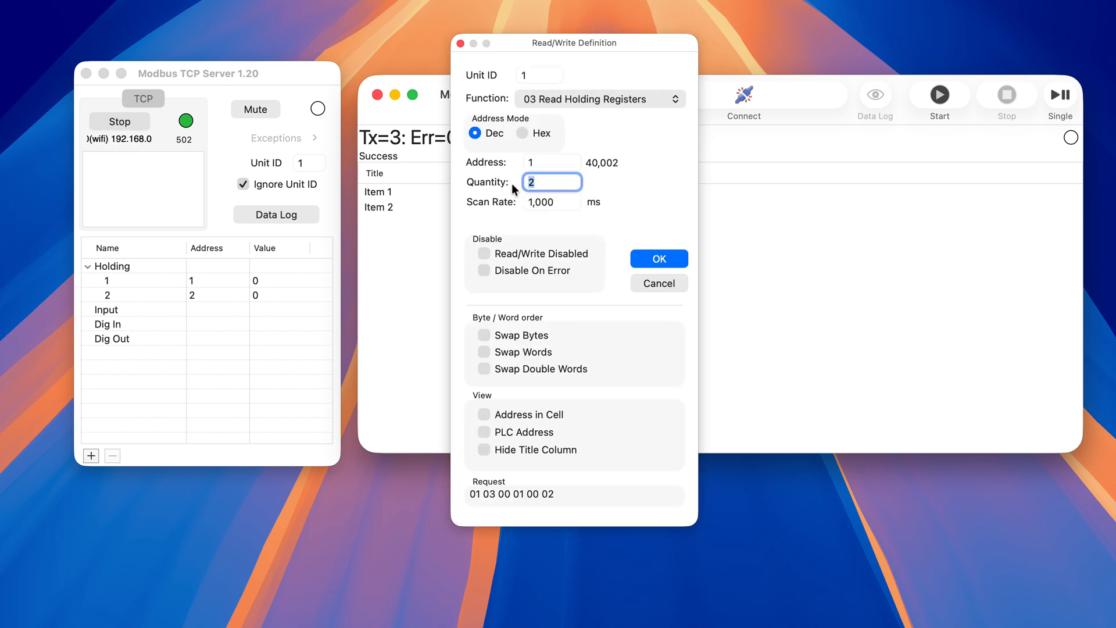
{"action": "type", "text": "4"}
{"action": "left_click", "coordinate": [671, 259]}
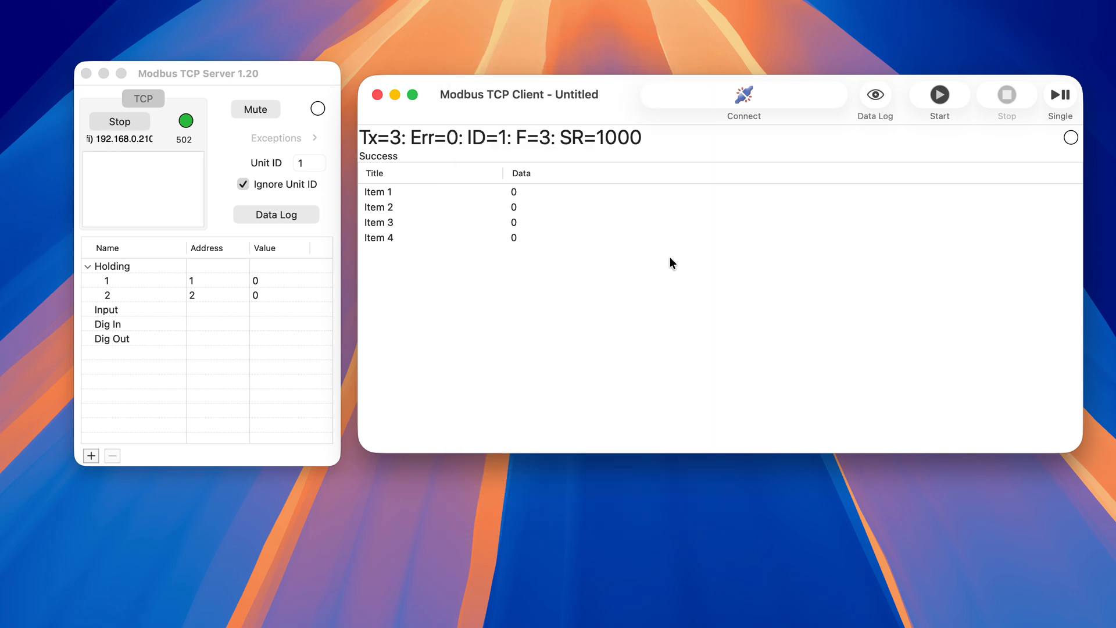
- Reconnect the client, send a single read request for the four holding registers, and return to the server window
{"action": "left_click", "coordinate": [735, 100]}
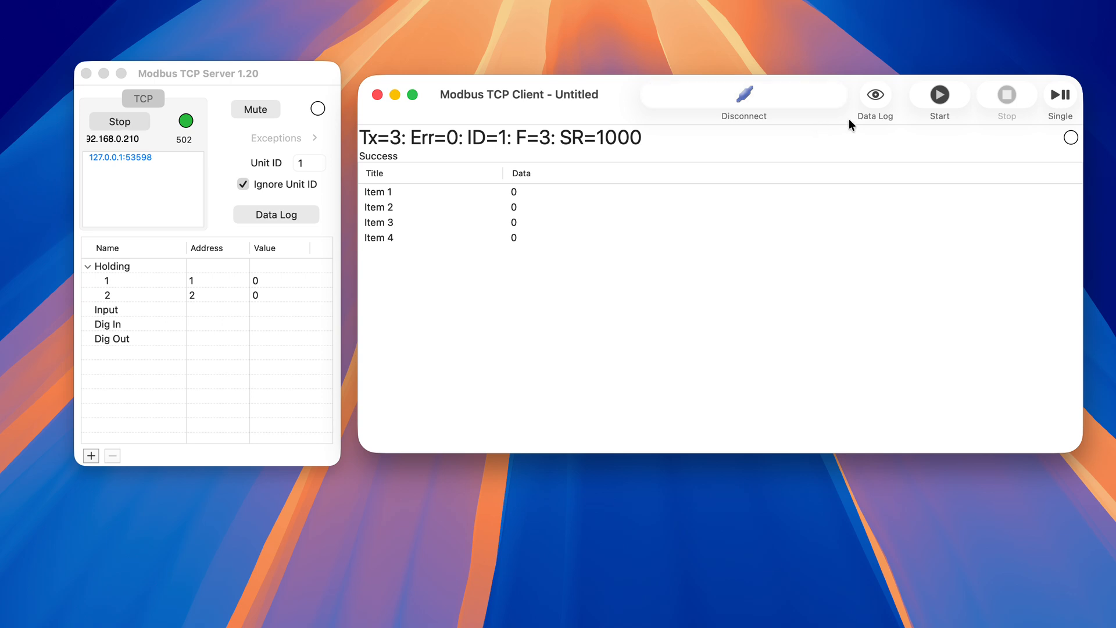
{"action": "left_click", "coordinate": [1061, 96]}
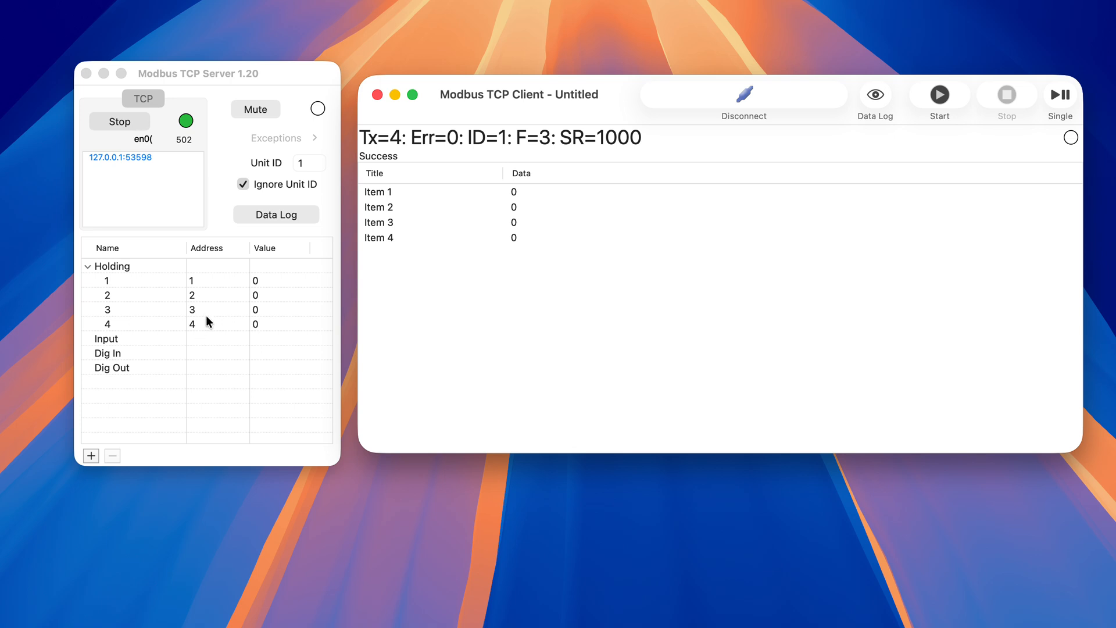
{"action": "left_click", "coordinate": [212, 72]}
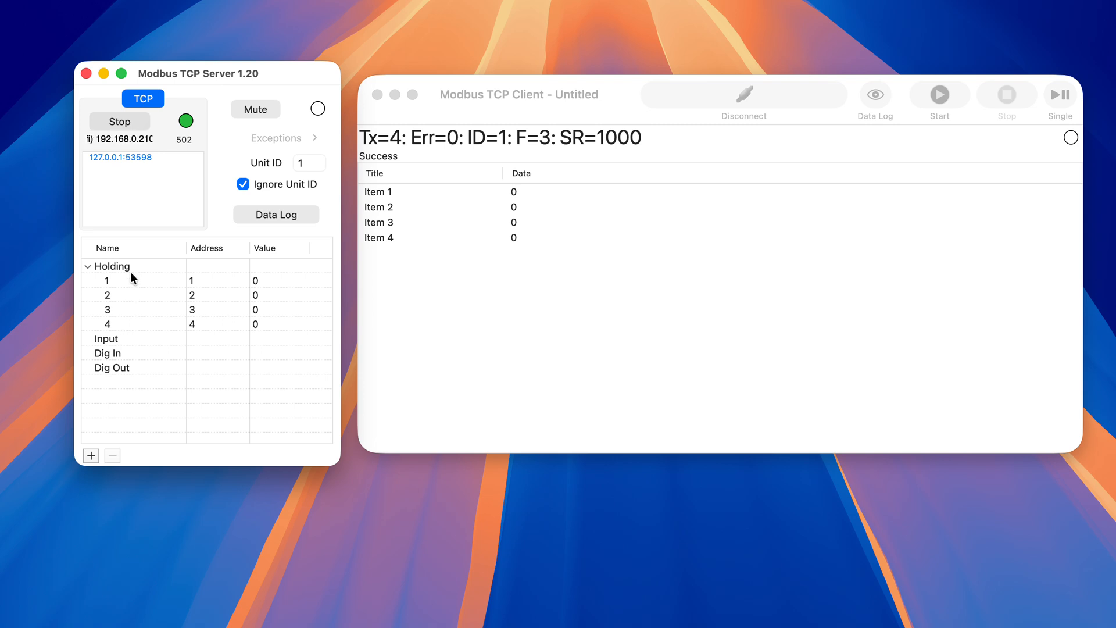
- Add a register to the server's Input group and set its address to 20
{"action": "right_click", "coordinate": [115, 338]}
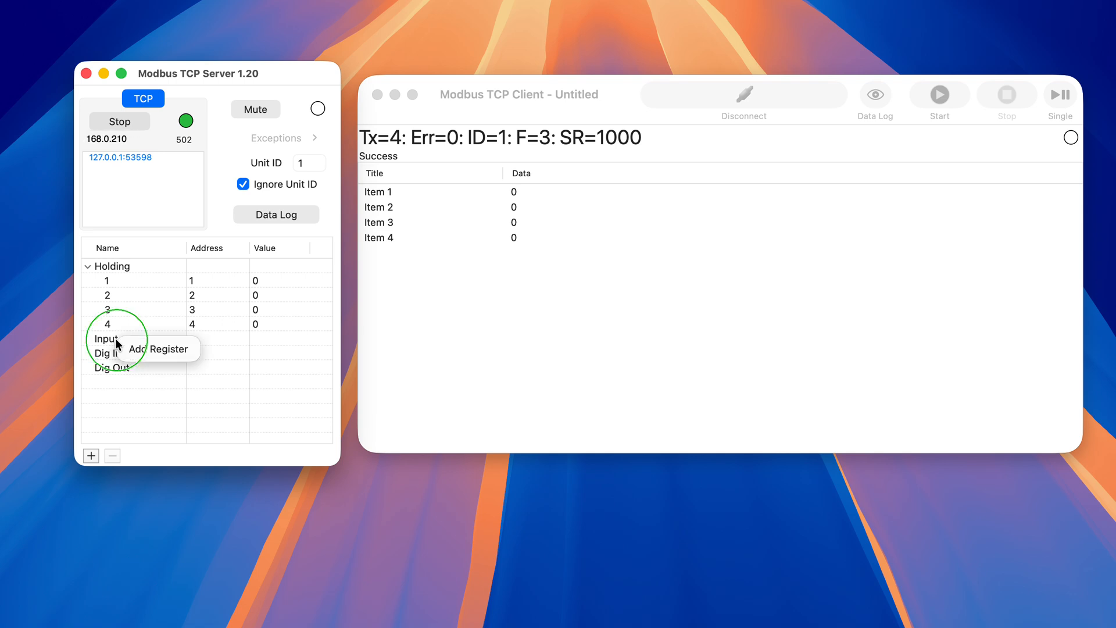
{"action": "right_click", "coordinate": [116, 339]}
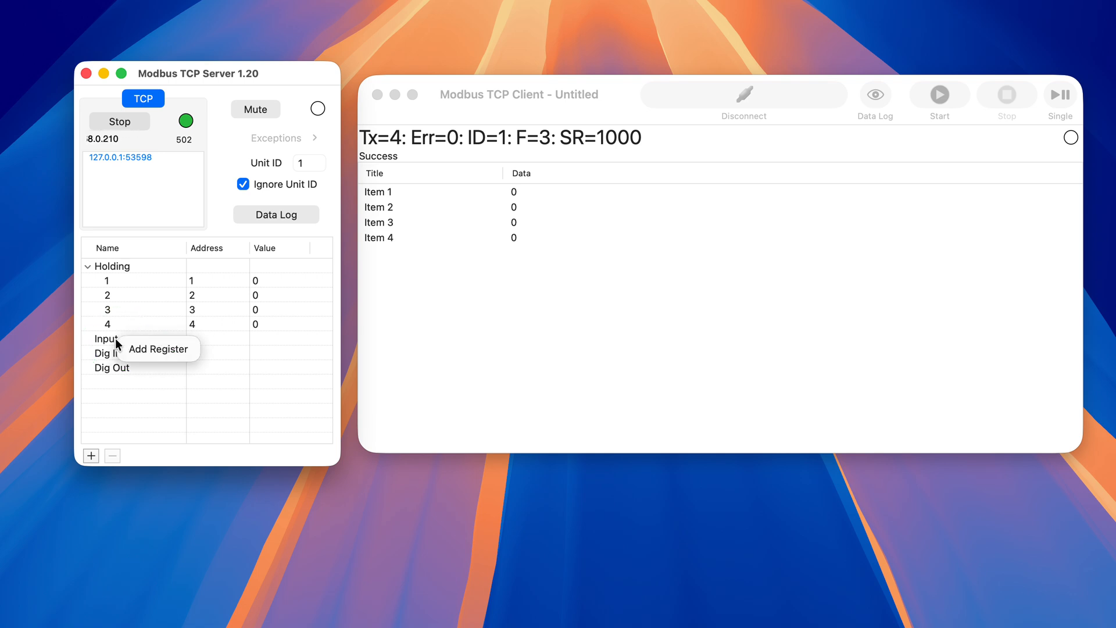
{"action": "left_click", "coordinate": [147, 348]}
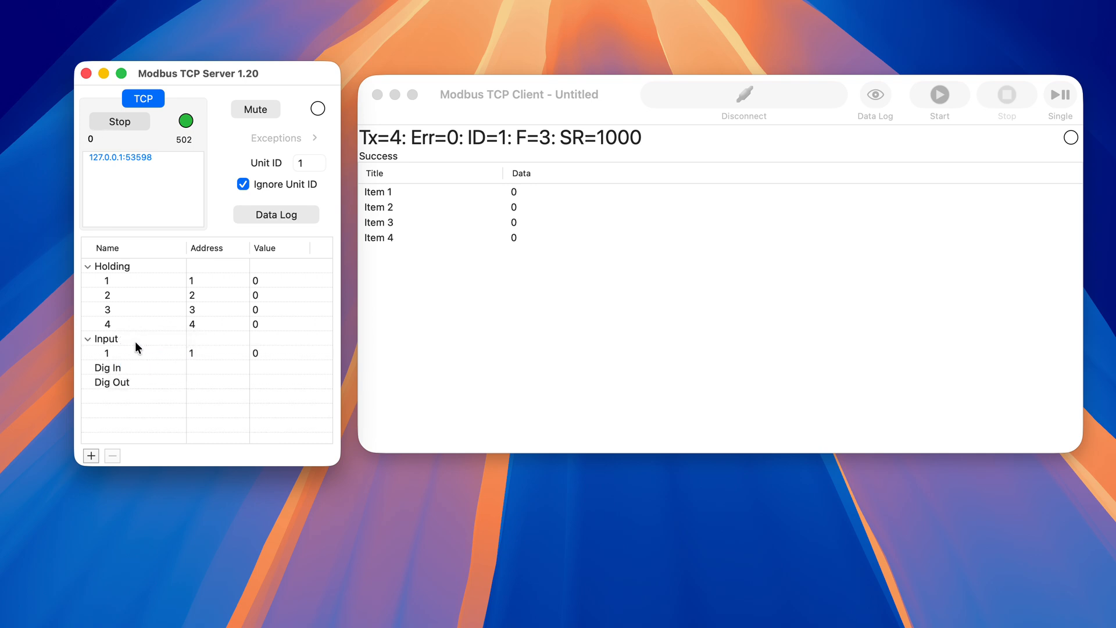
{"action": "left_click", "coordinate": [191, 353]}
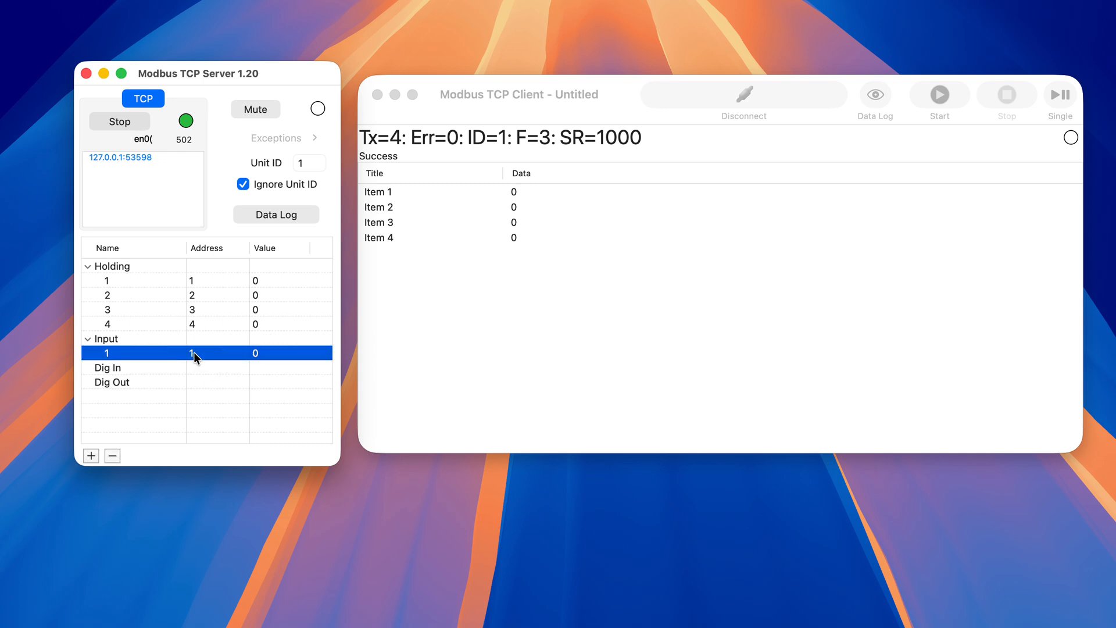
{"action": "left_click", "coordinate": [194, 351]}
{"action": "type", "text": "20"}
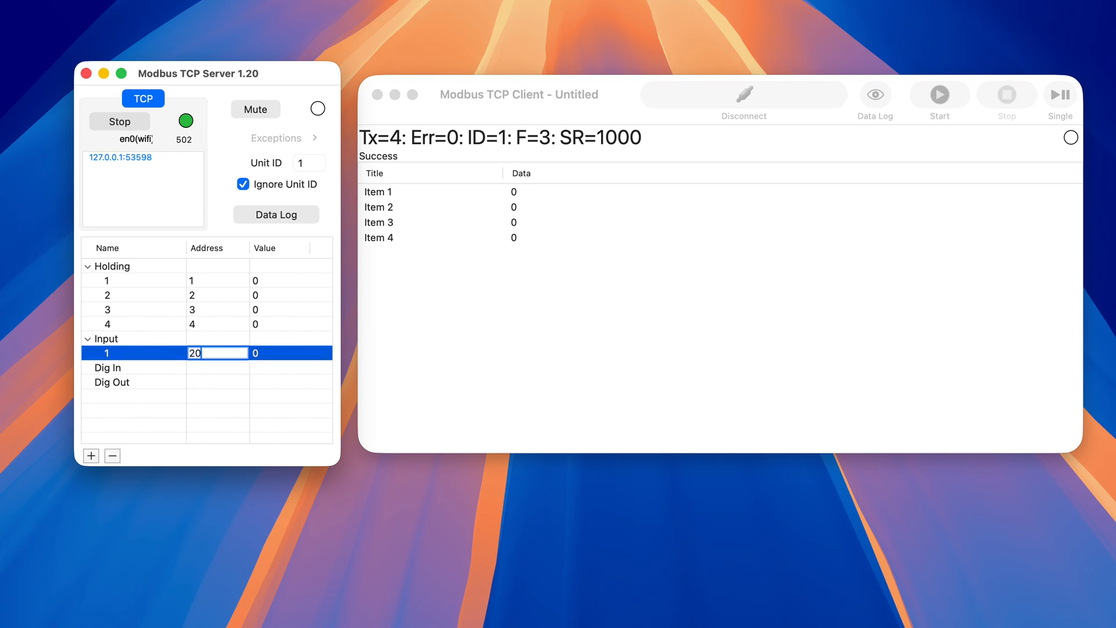
{"action": "key", "text": "Return"}
- Rename the Input register at address 20 as "name"
{"action": "double_click", "coordinate": [112, 354]}
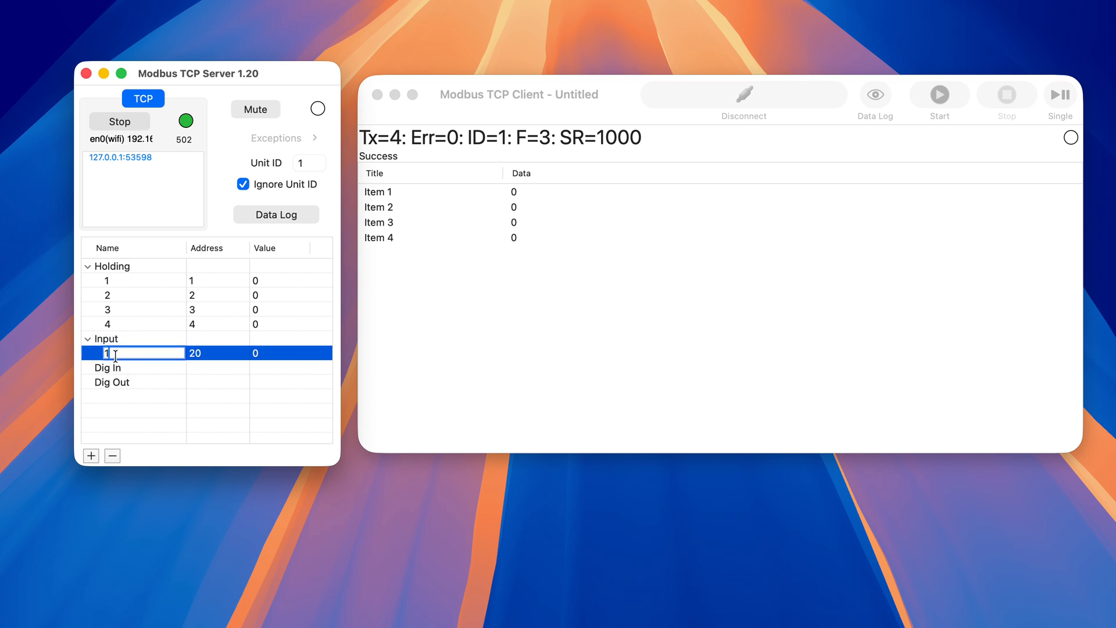
{"action": "key", "text": "BackSpace"}
{"action": "type", "text": "name"}
{"action": "key", "text": "Return"}
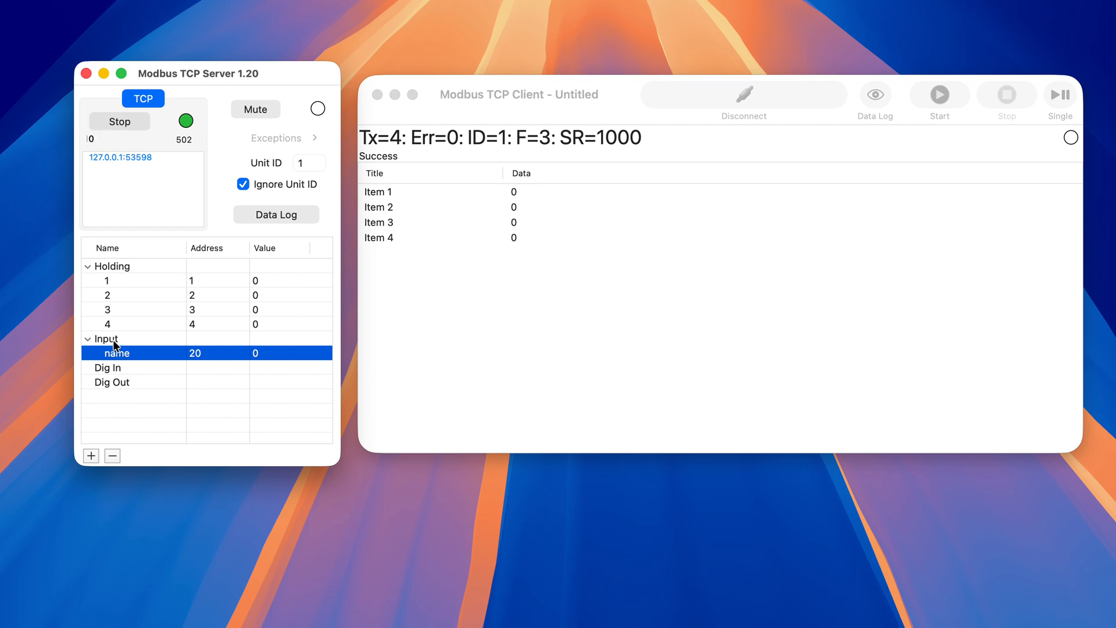
- Add two more Input registers following the one called "name", and add one register to the Dig Out group
{"action": "left_click", "coordinate": [115, 341]}
{"action": "left_click", "coordinate": [119, 353]}
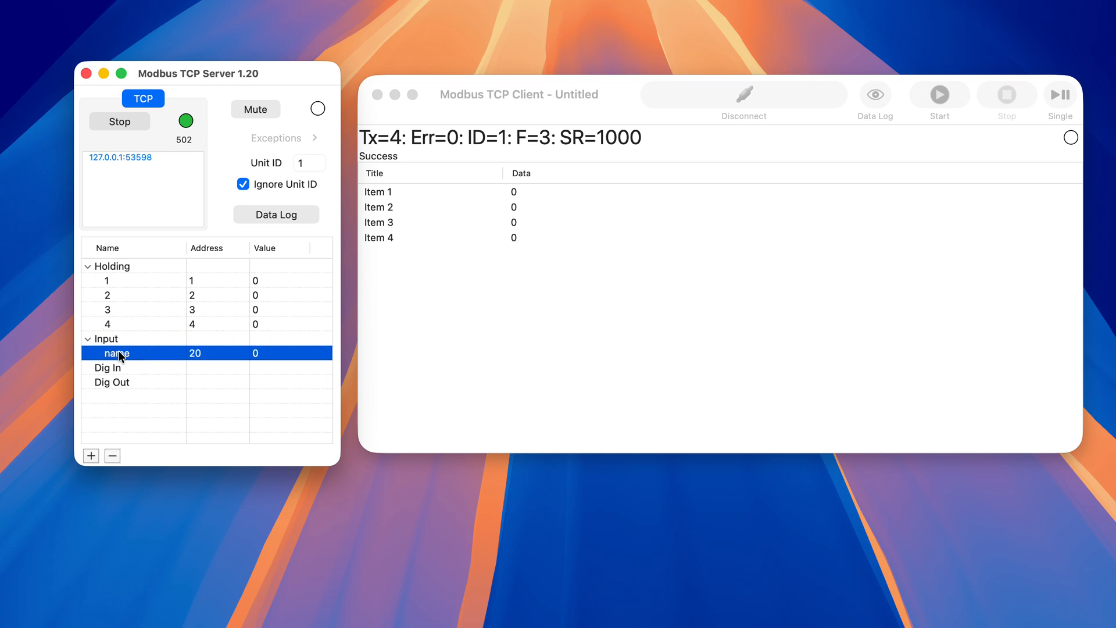
{"action": "left_click", "coordinate": [90, 456]}
{"action": "left_click", "coordinate": [92, 455]}
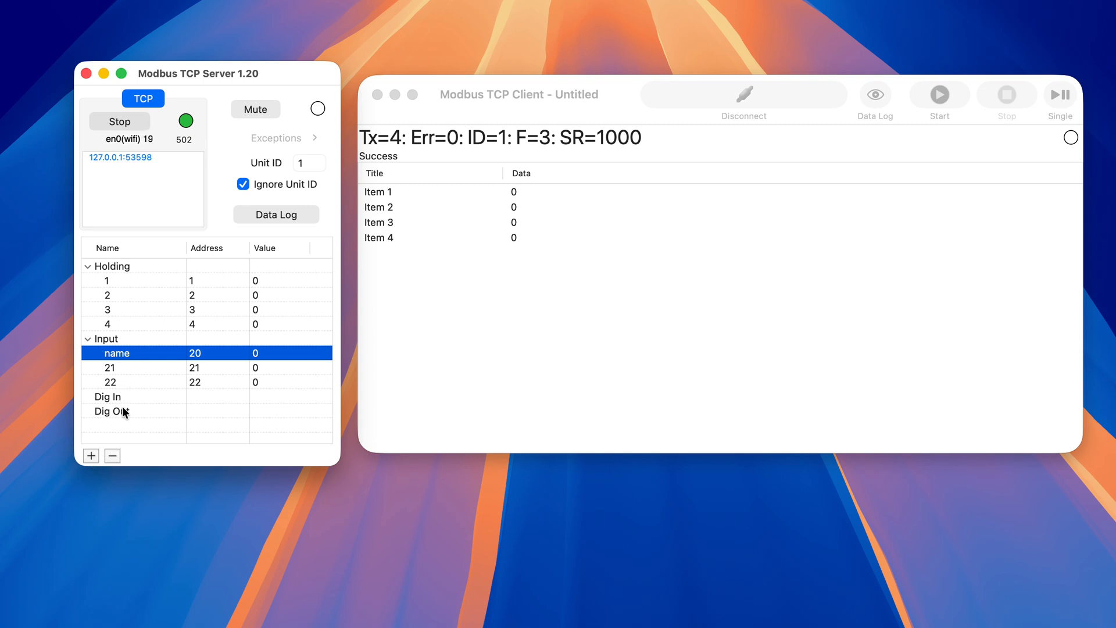
{"action": "left_click", "coordinate": [121, 409]}
{"action": "left_click", "coordinate": [92, 454]}
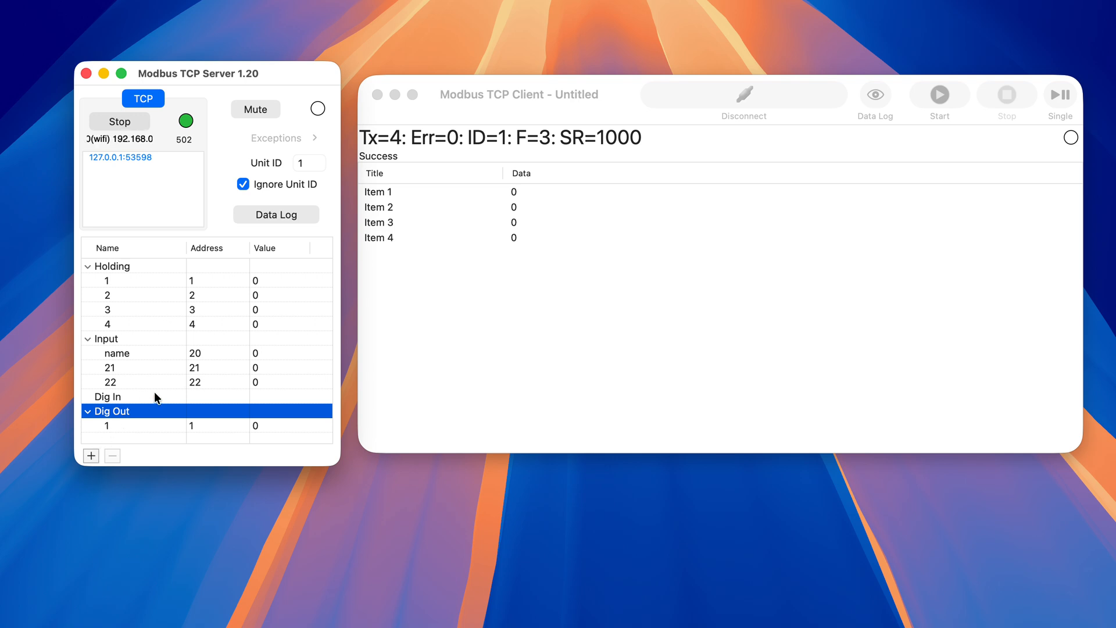
- Delete Input registers 21 and 22 and the only register in the Dig Out group
{"action": "left_click", "coordinate": [201, 367]}
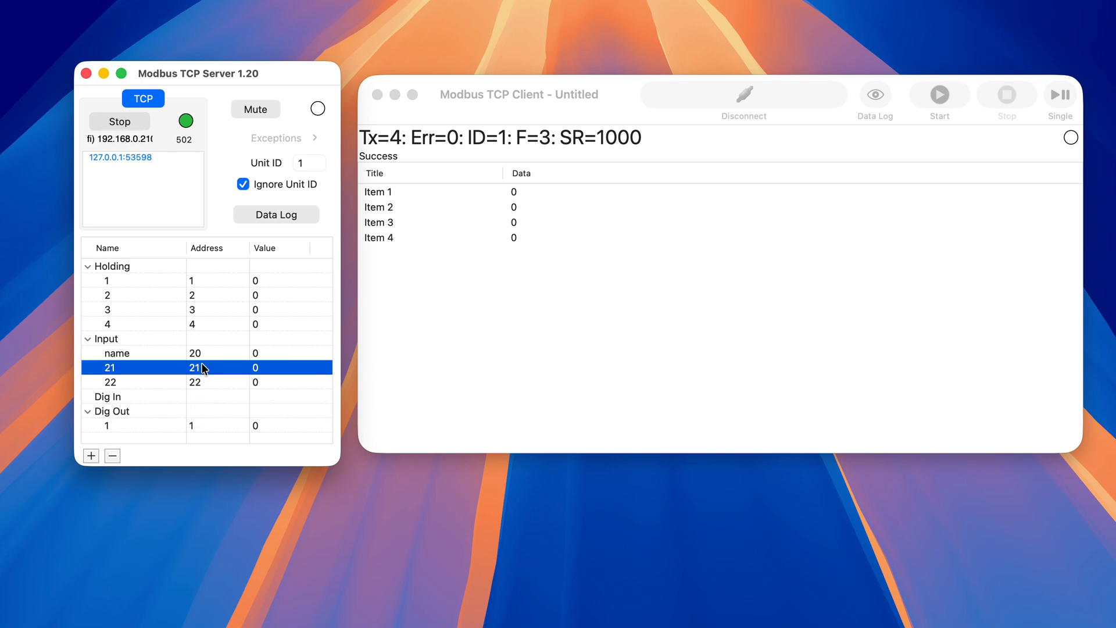
{"action": "left_click", "coordinate": [112, 456]}
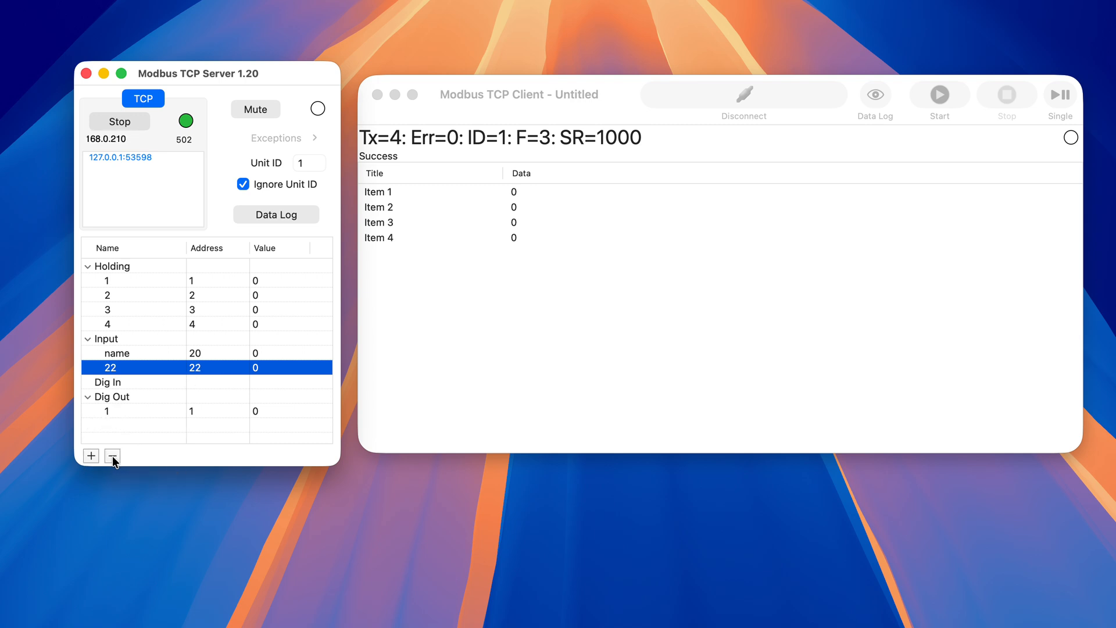
{"action": "left_click", "coordinate": [112, 456]}
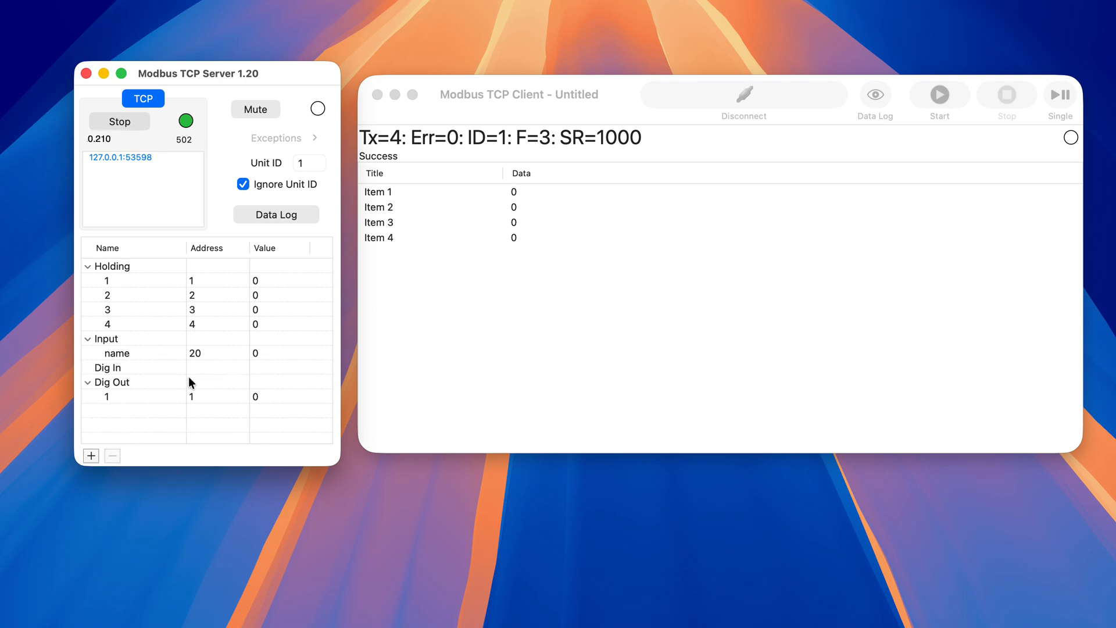
{"action": "left_click", "coordinate": [193, 396]}
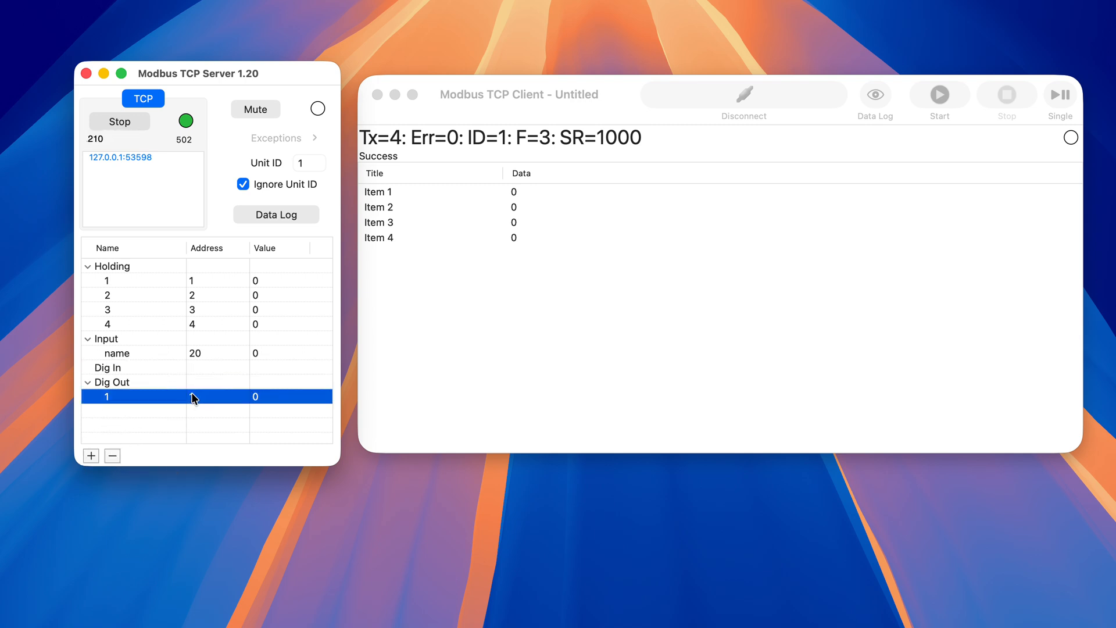
{"action": "left_click", "coordinate": [113, 456]}
- Delete the Input register called "name", leaving the Input group empty
{"action": "left_click", "coordinate": [196, 353]}
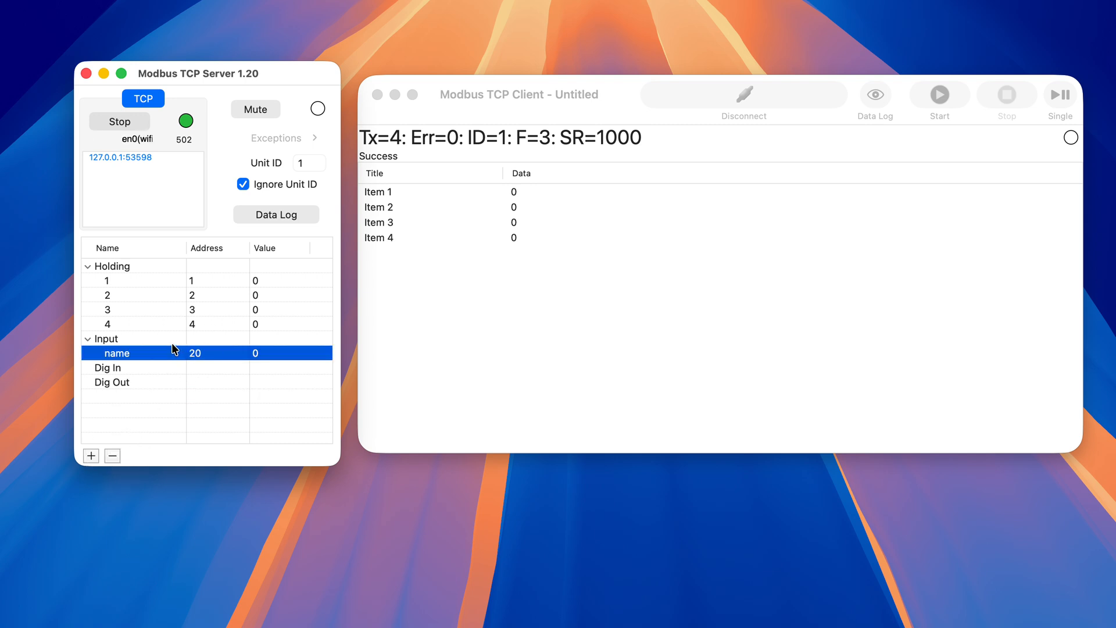
{"action": "left_click", "coordinate": [147, 342]}
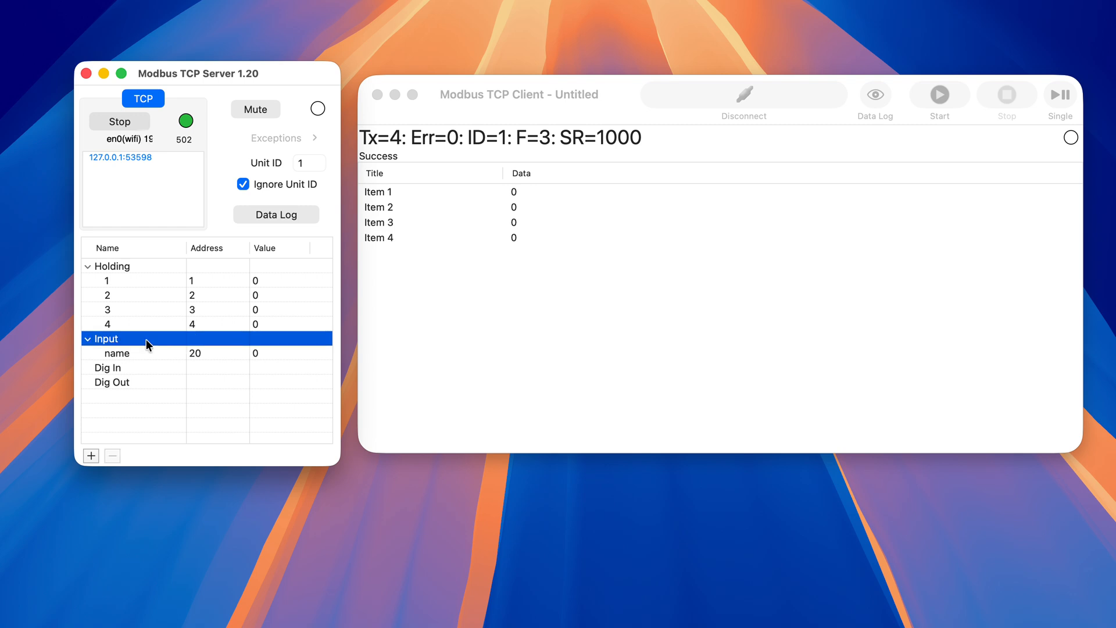
{"action": "right_click", "coordinate": [147, 343]}
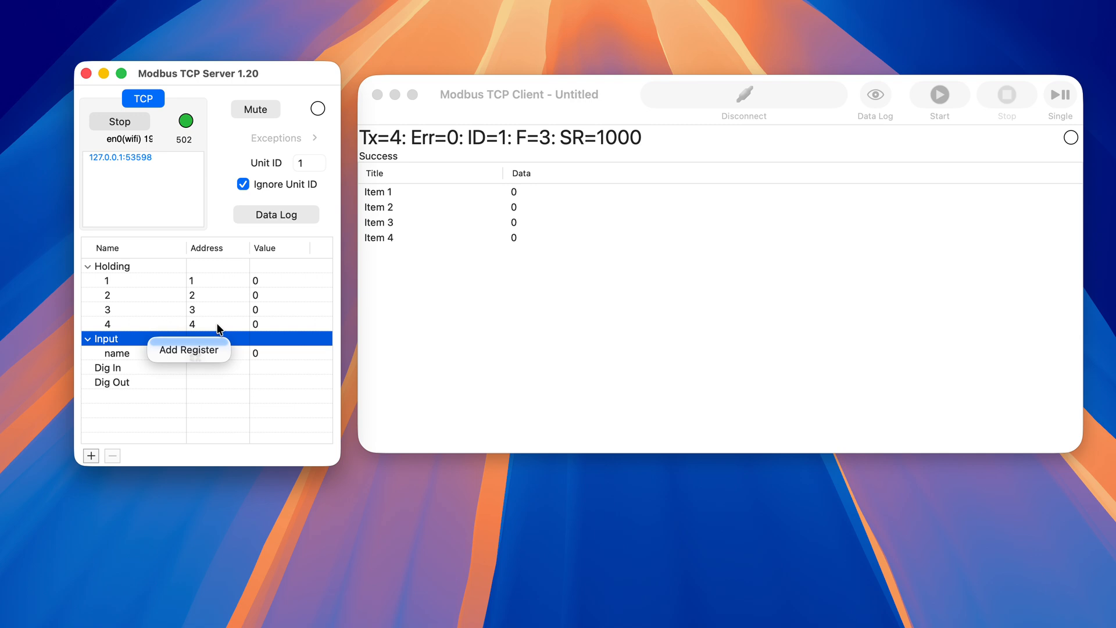
{"action": "left_click", "coordinate": [234, 351]}
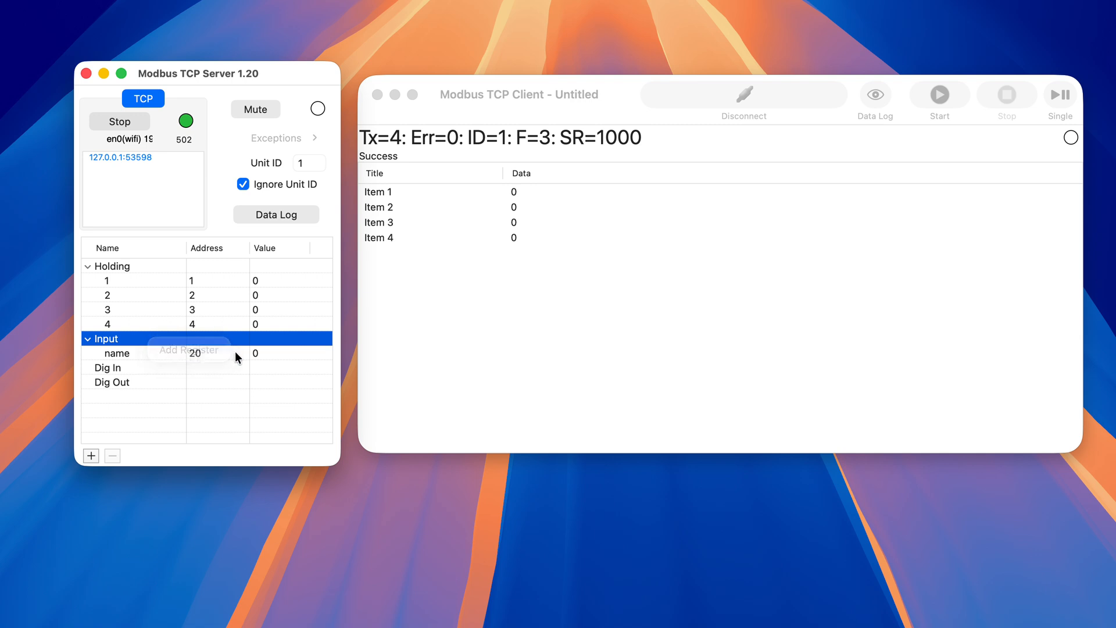
{"action": "right_click", "coordinate": [198, 351]}
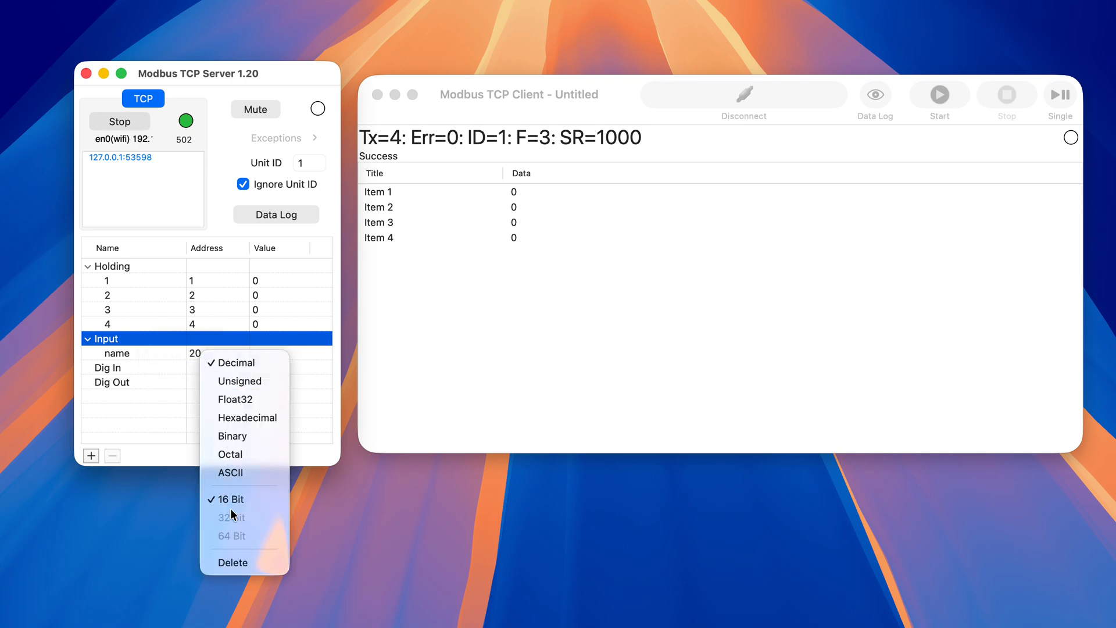
{"action": "left_click", "coordinate": [238, 562]}
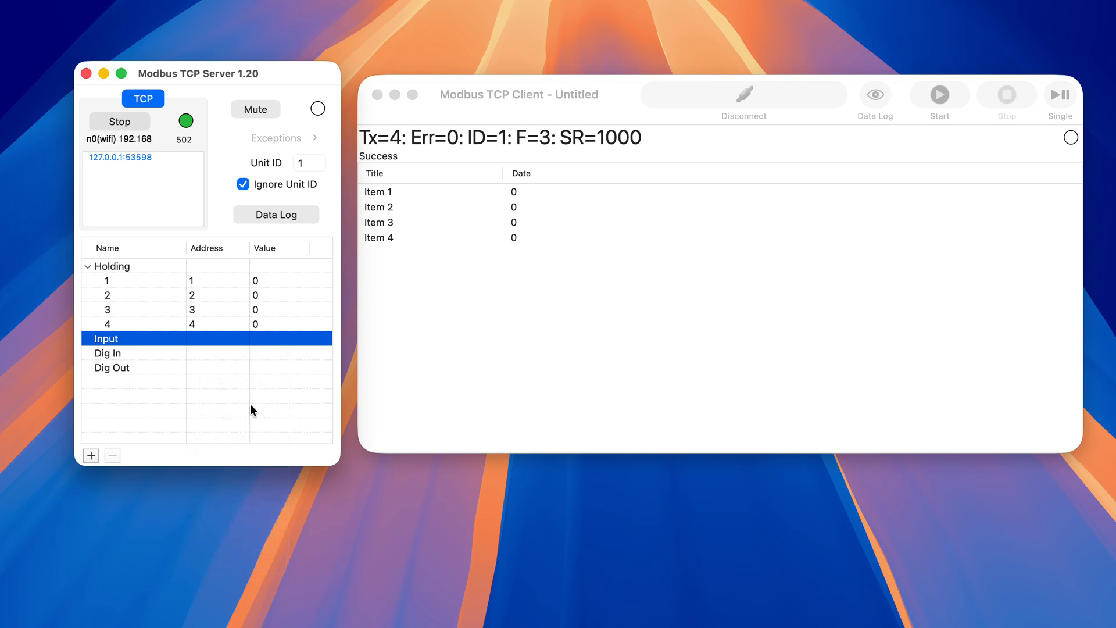
- Add five registers, addresses 5 to 9, to the Holding group with an existing holding register selected
{"action": "left_click", "coordinate": [215, 309]}
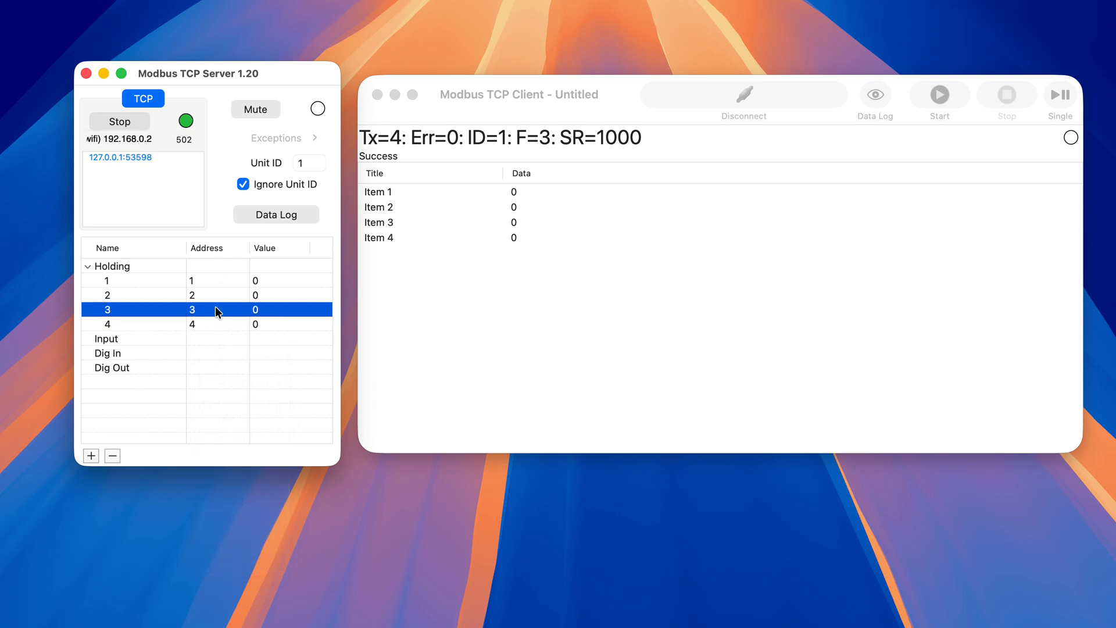
{"action": "left_click", "coordinate": [211, 296]}
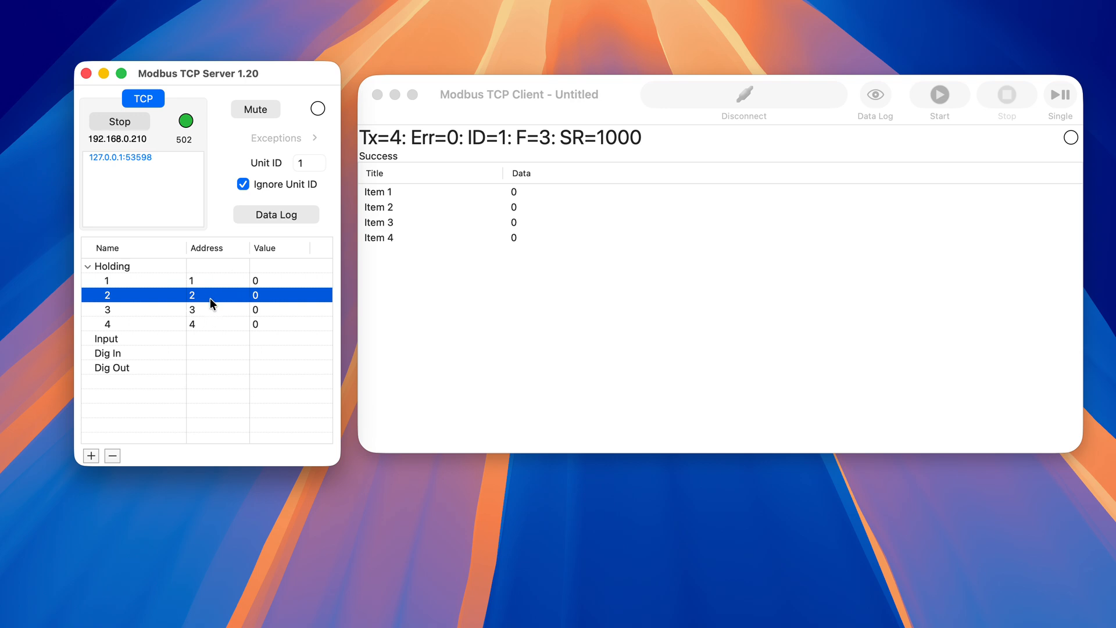
{"action": "left_click", "coordinate": [91, 453]}
{"action": "left_click", "coordinate": [92, 453]}
{"action": "left_click", "coordinate": [91, 454]}
{"action": "left_click", "coordinate": [91, 453]}
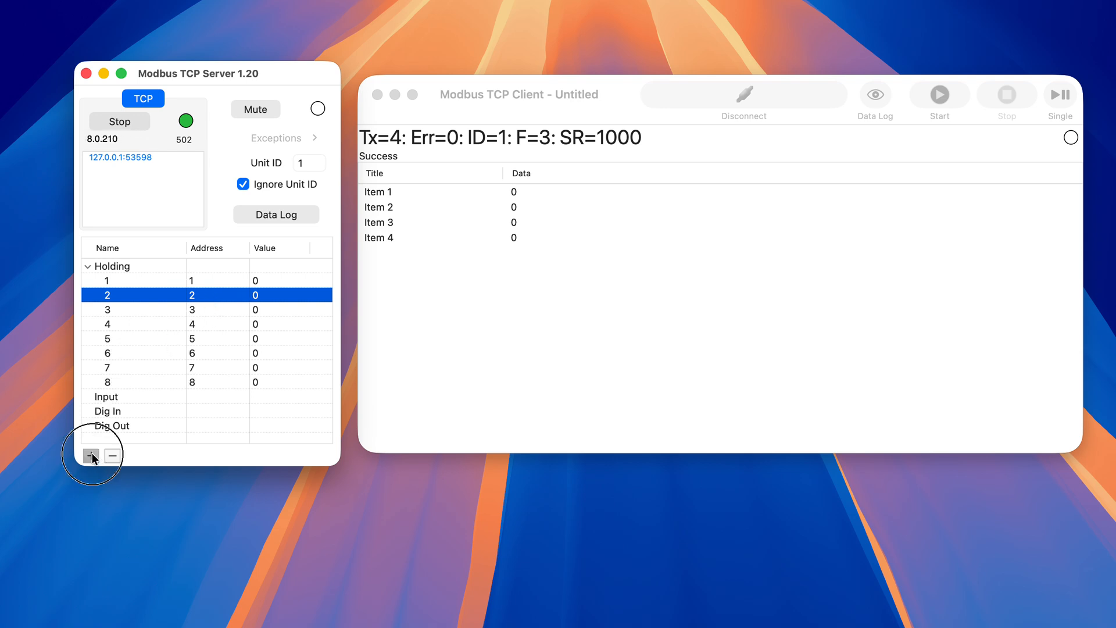
{"action": "left_click", "coordinate": [92, 457]}
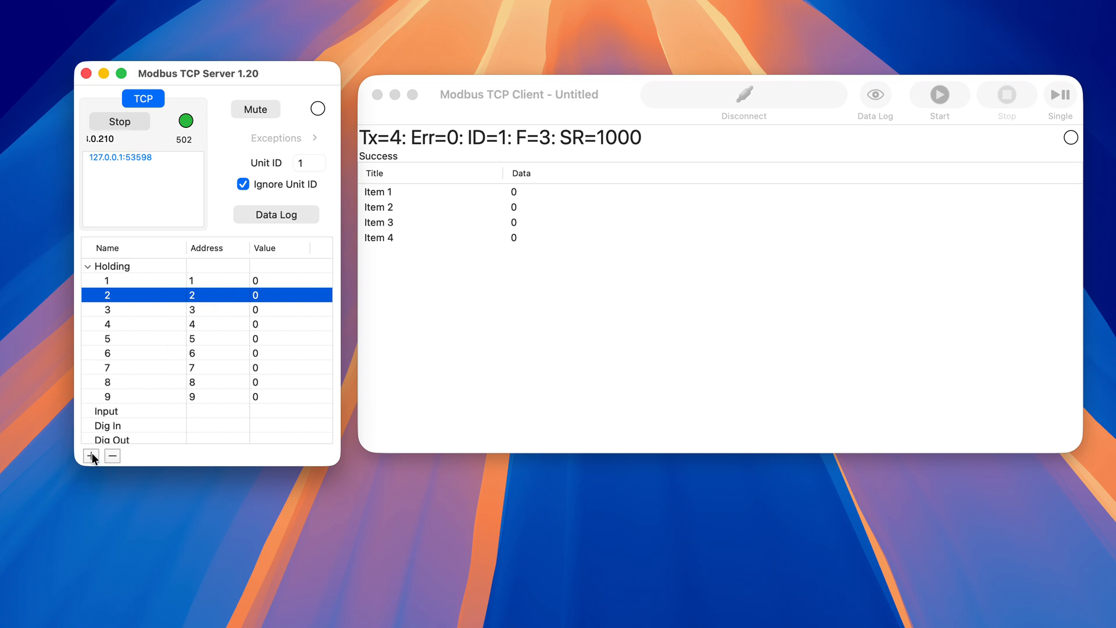
- Delete holding registers 5 through 9 one after another
{"action": "left_click", "coordinate": [160, 340]}
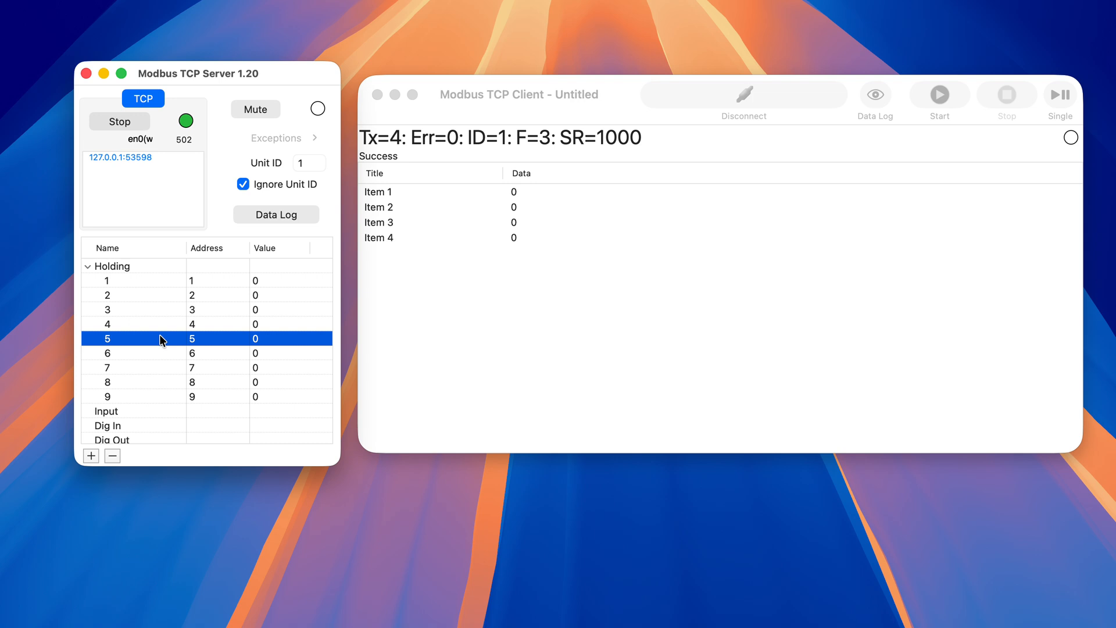
{"action": "key", "text": "BackSpace"}
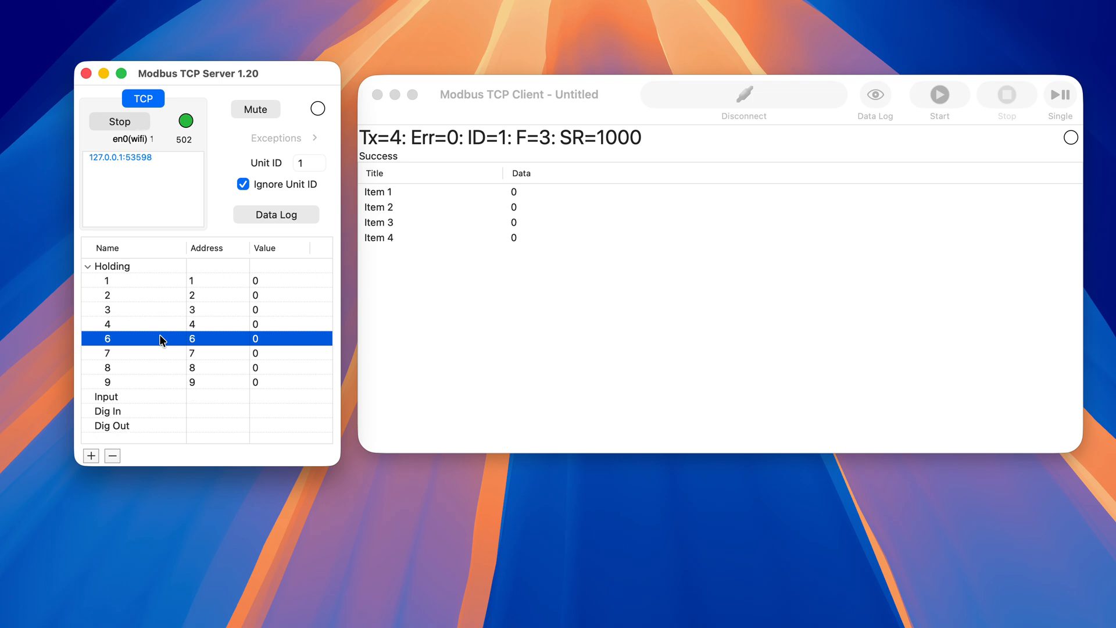
{"action": "key", "text": "BackSpace"}
{"action": "key", "text": "BackSpace"}
{"action": "key", "text": "BackSpace"}
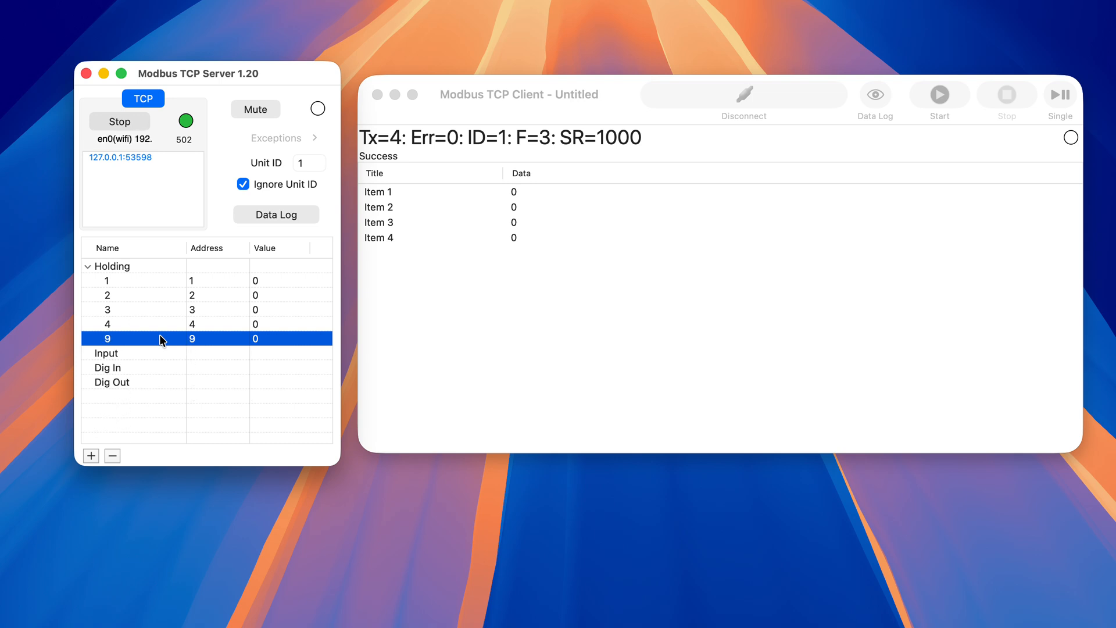
{"action": "key", "text": "BackSpace"}
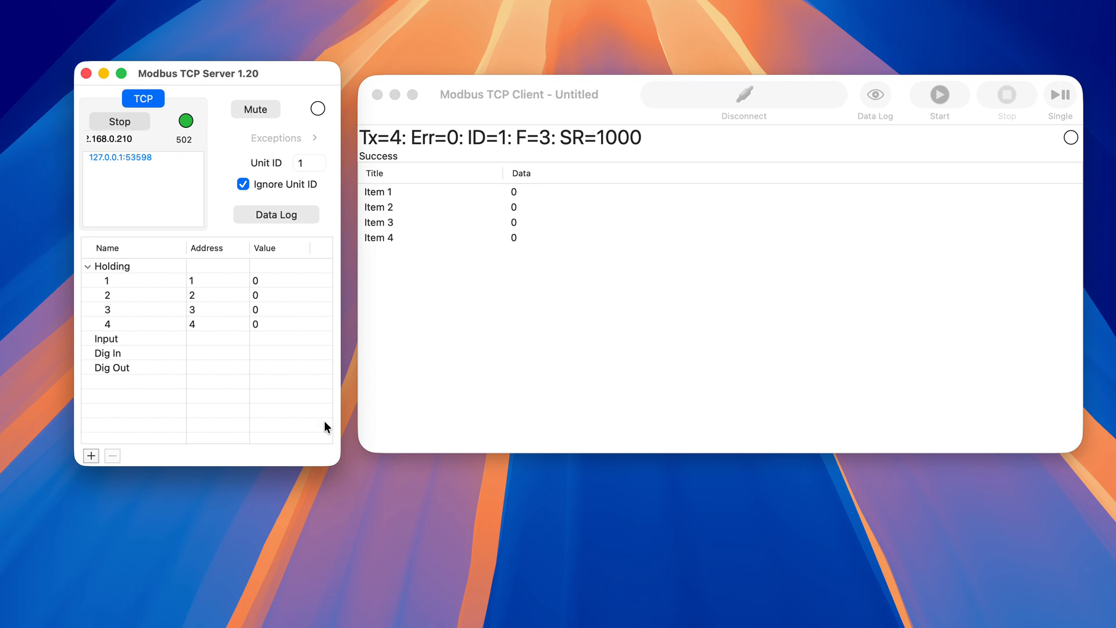
- Bring up the Modbus TCP Server 1.13 window beside version 1.20 for comparison, and return to version 1.20
{"action": "left_click_drag", "start_coordinate": [552, 625], "coordinate": [472, 72]}
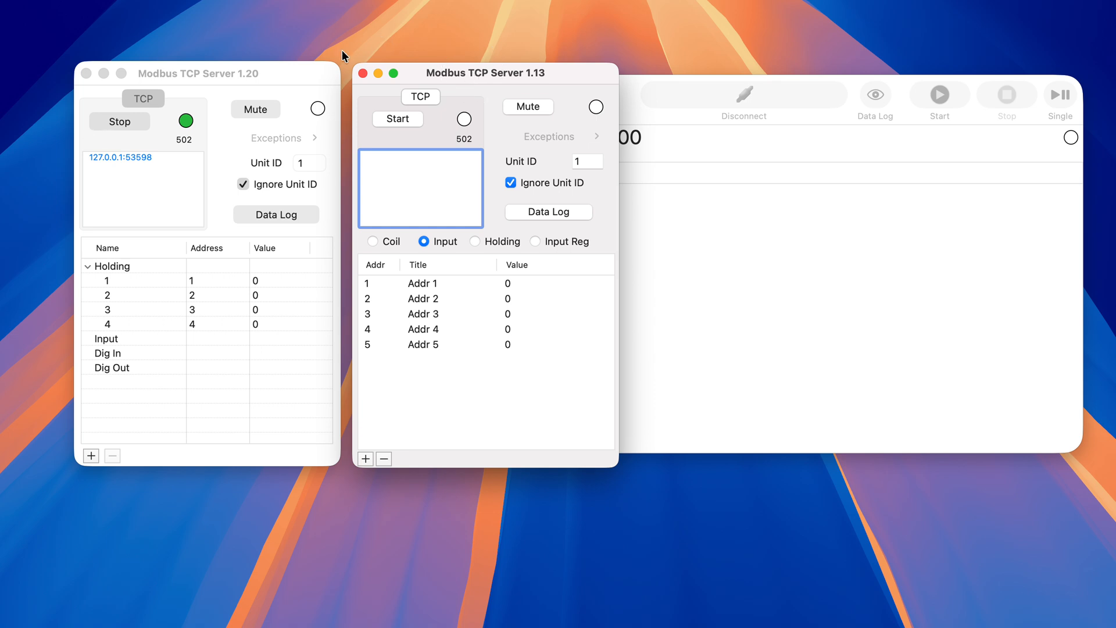
{"action": "left_click", "coordinate": [284, 74]}
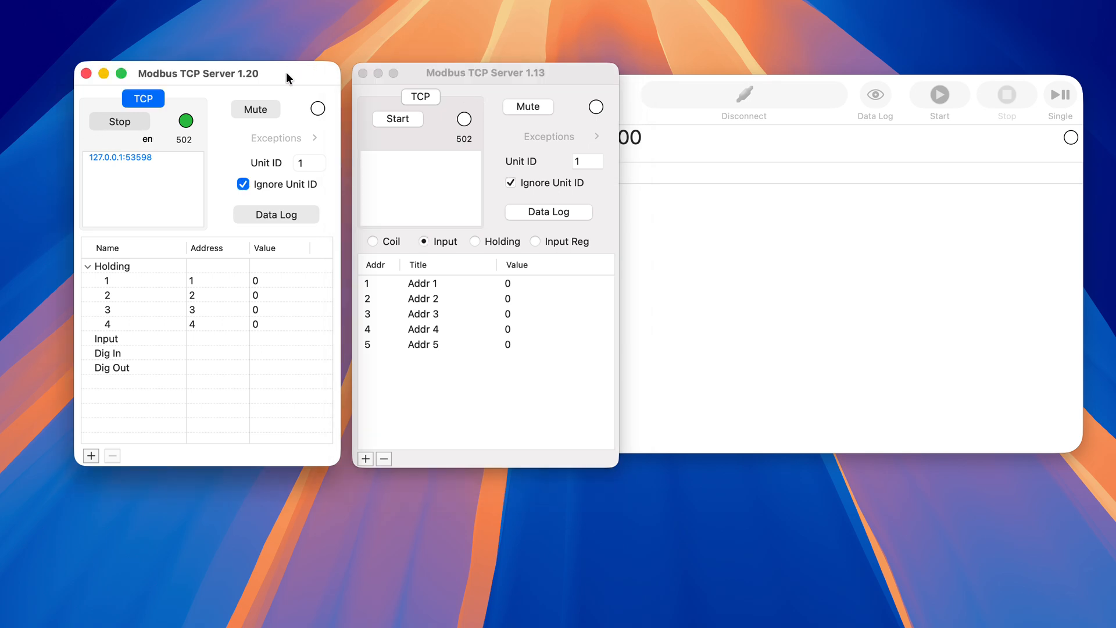